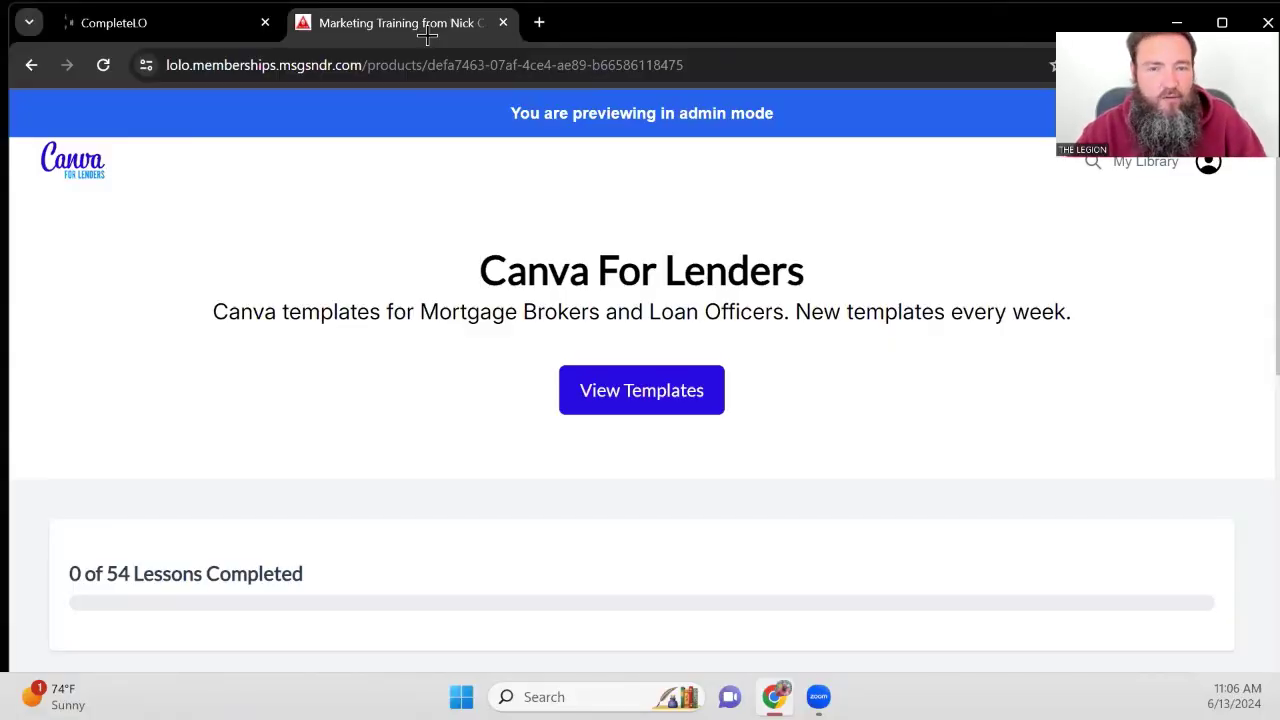
Scroll the Canva For Lenders course and open the Suggestion Box page.
{"action": "left_click", "coordinate": [480, 270]}
{"action": "scroll", "coordinate": [380, 303], "scroll_direction": "down", "scroll_amount": 1}
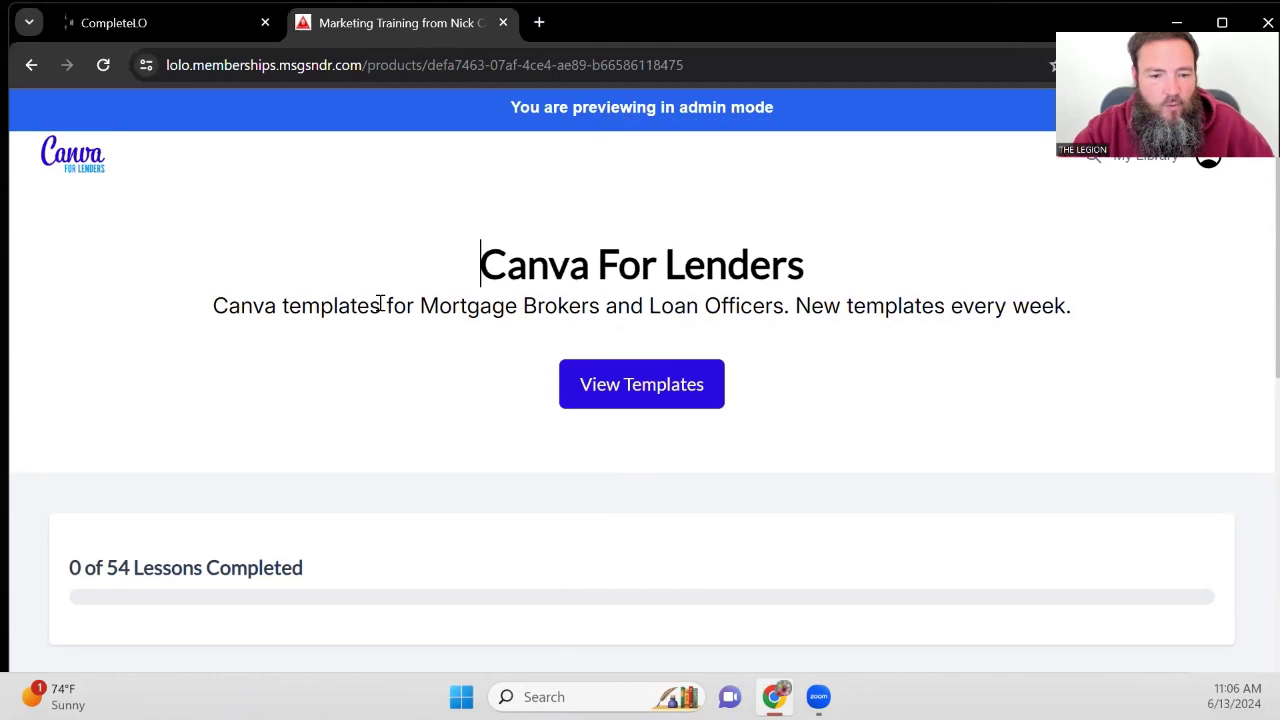
{"action": "scroll", "coordinate": [378, 305], "scroll_direction": "down", "scroll_amount": 4}
{"action": "scroll", "coordinate": [146, 295], "scroll_direction": "down", "scroll_amount": 1}
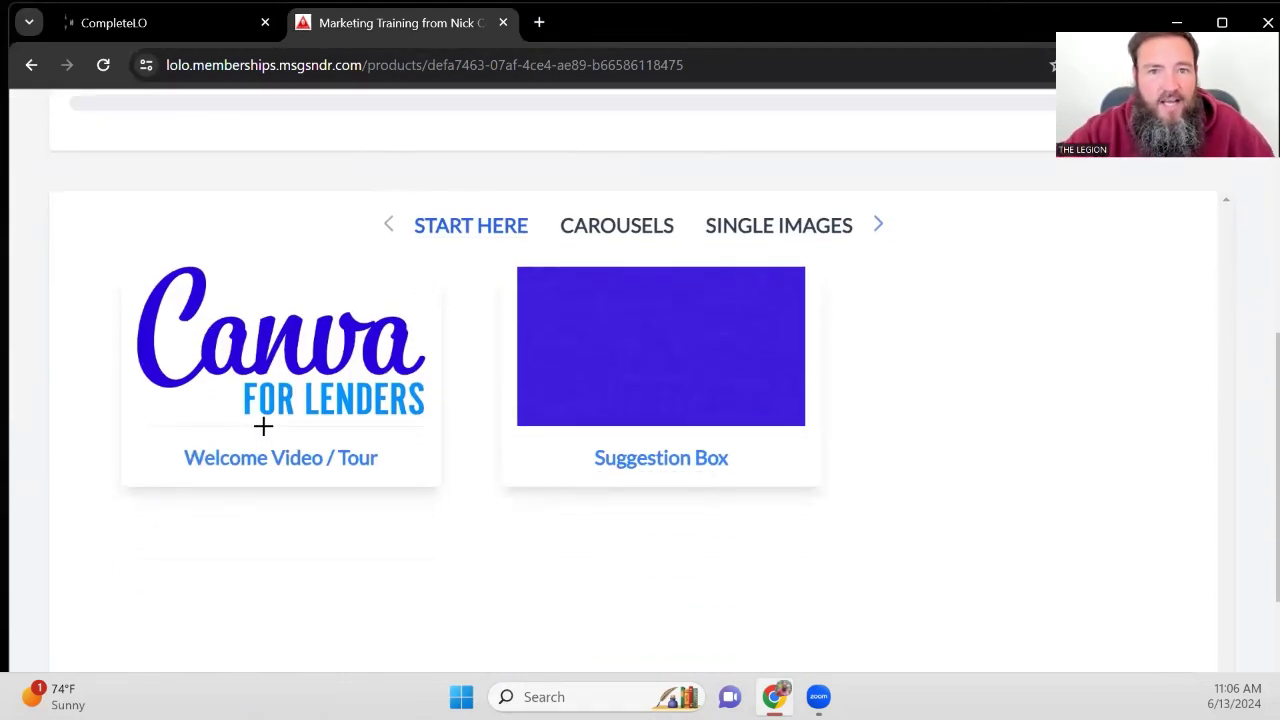
{"action": "left_click", "coordinate": [654, 463]}
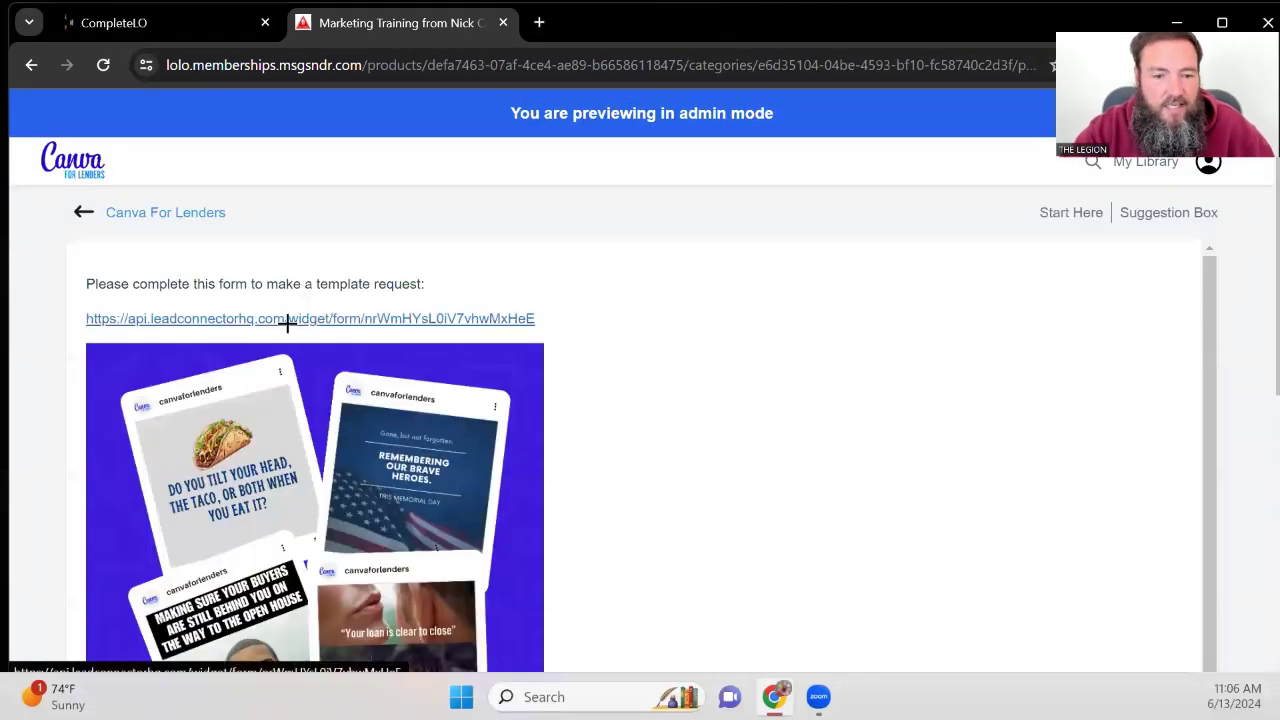
Open the 'Have a template request?' form in a new tab and look through it.
{"action": "left_click", "coordinate": [287, 319]}
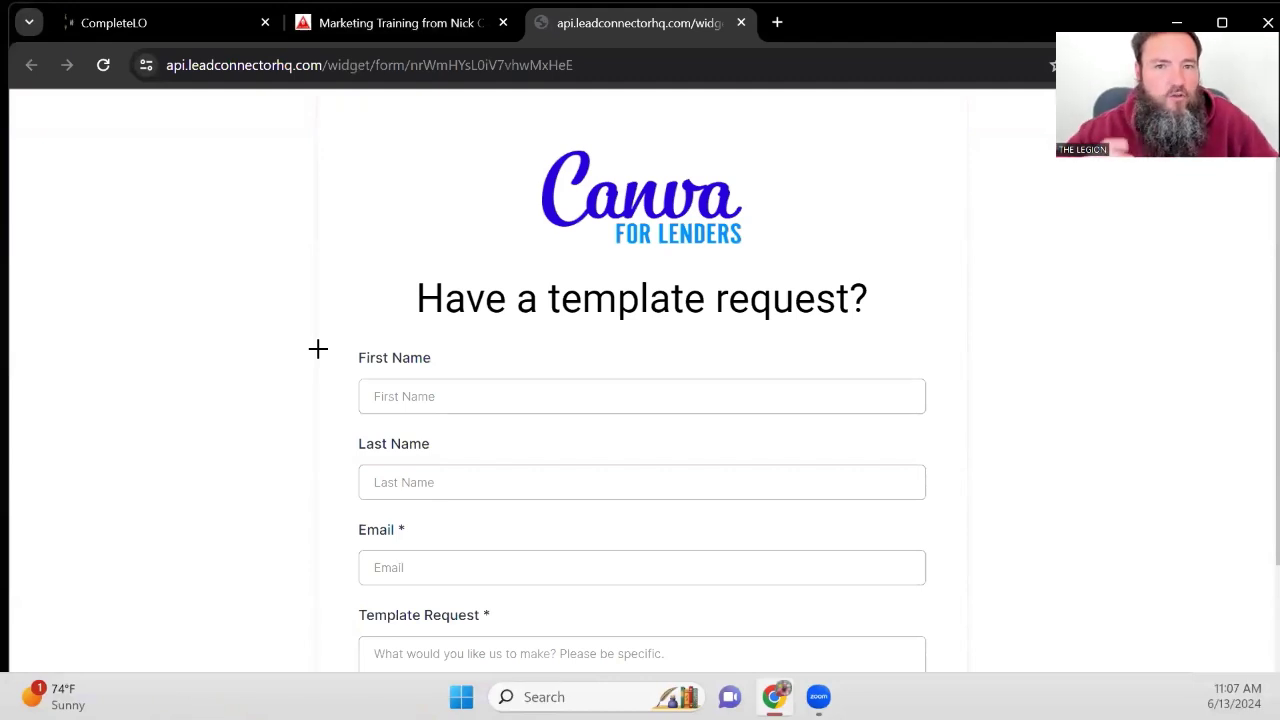
{"action": "scroll", "coordinate": [312, 345], "scroll_direction": "down", "scroll_amount": 1}
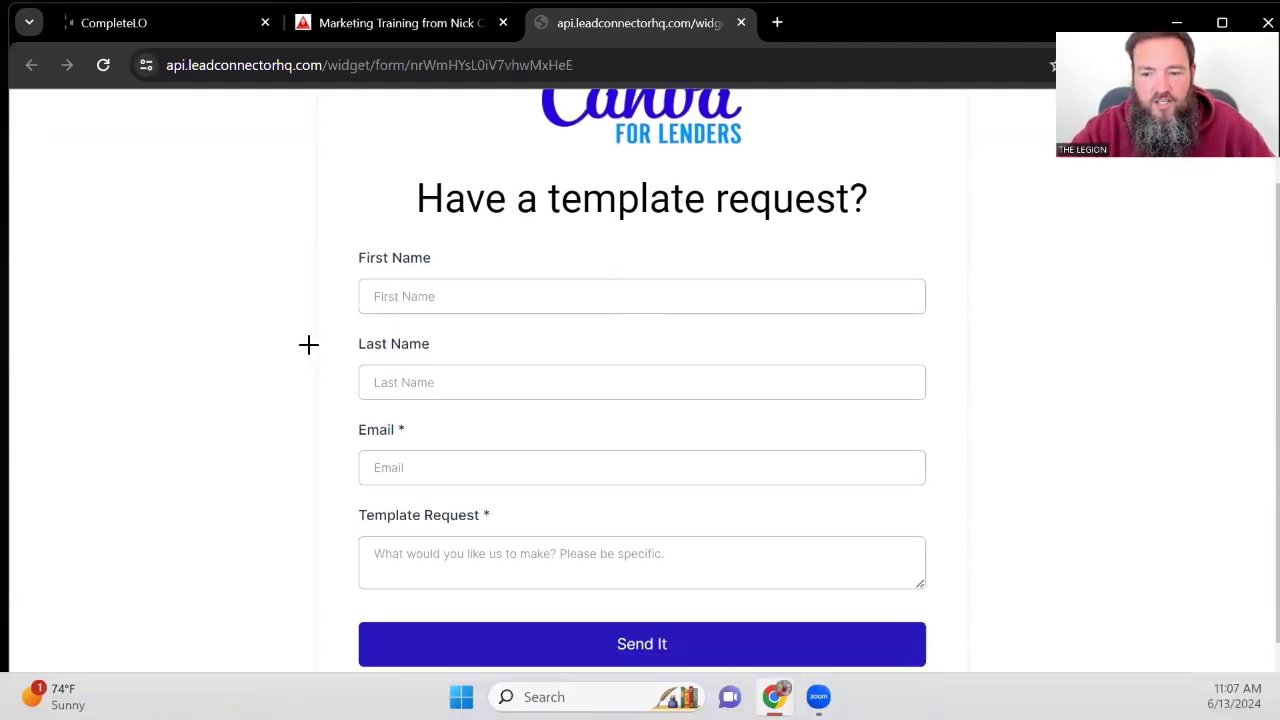
{"action": "scroll", "coordinate": [272, 366], "scroll_direction": "up", "scroll_amount": 1}
{"action": "scroll", "coordinate": [272, 367], "scroll_direction": "down", "scroll_amount": 1}
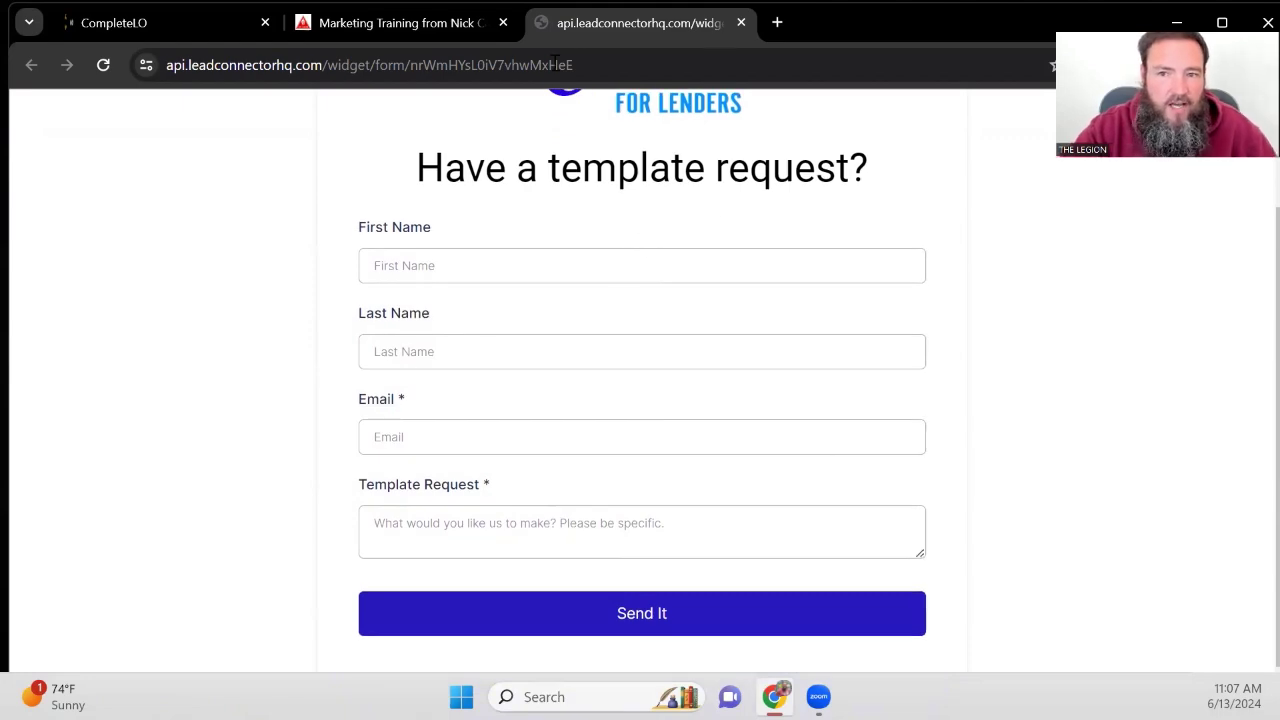
Close the request form, return to the course page and show the CAROUSELS templates.
{"action": "left_click", "coordinate": [741, 23]}
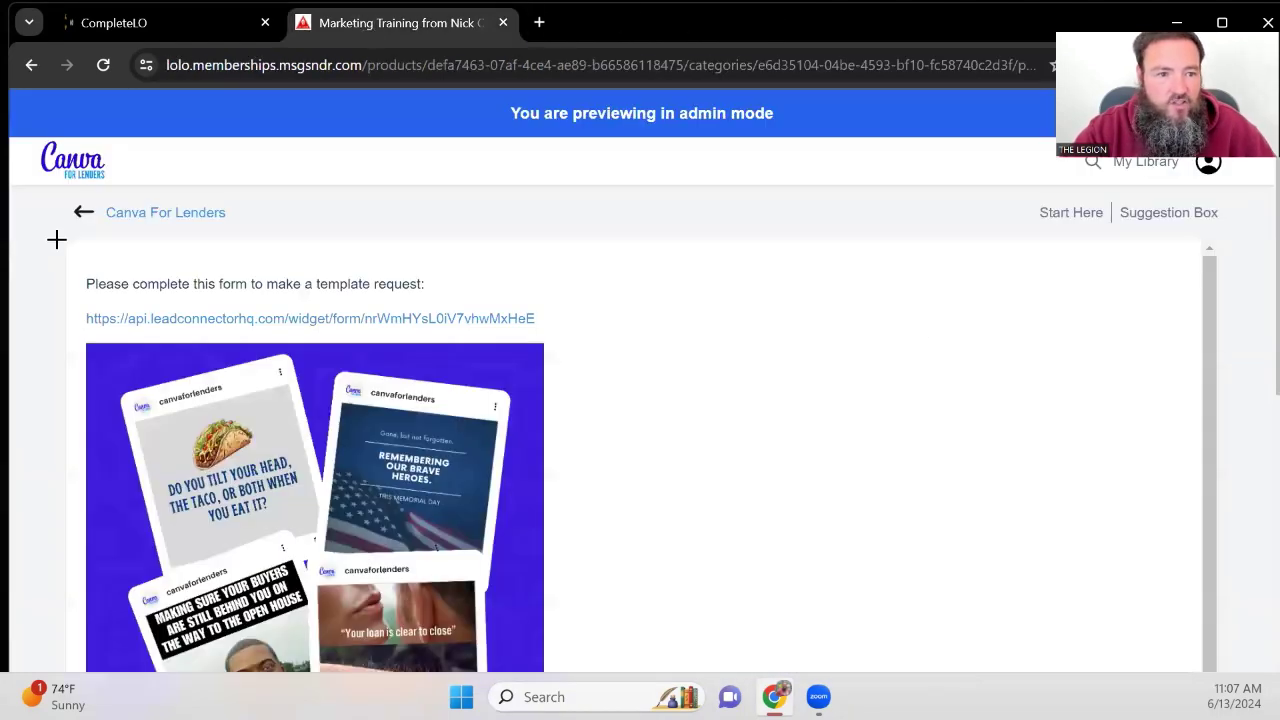
{"action": "left_click", "coordinate": [83, 208]}
{"action": "scroll", "coordinate": [96, 363], "scroll_direction": "down", "scroll_amount": 4}
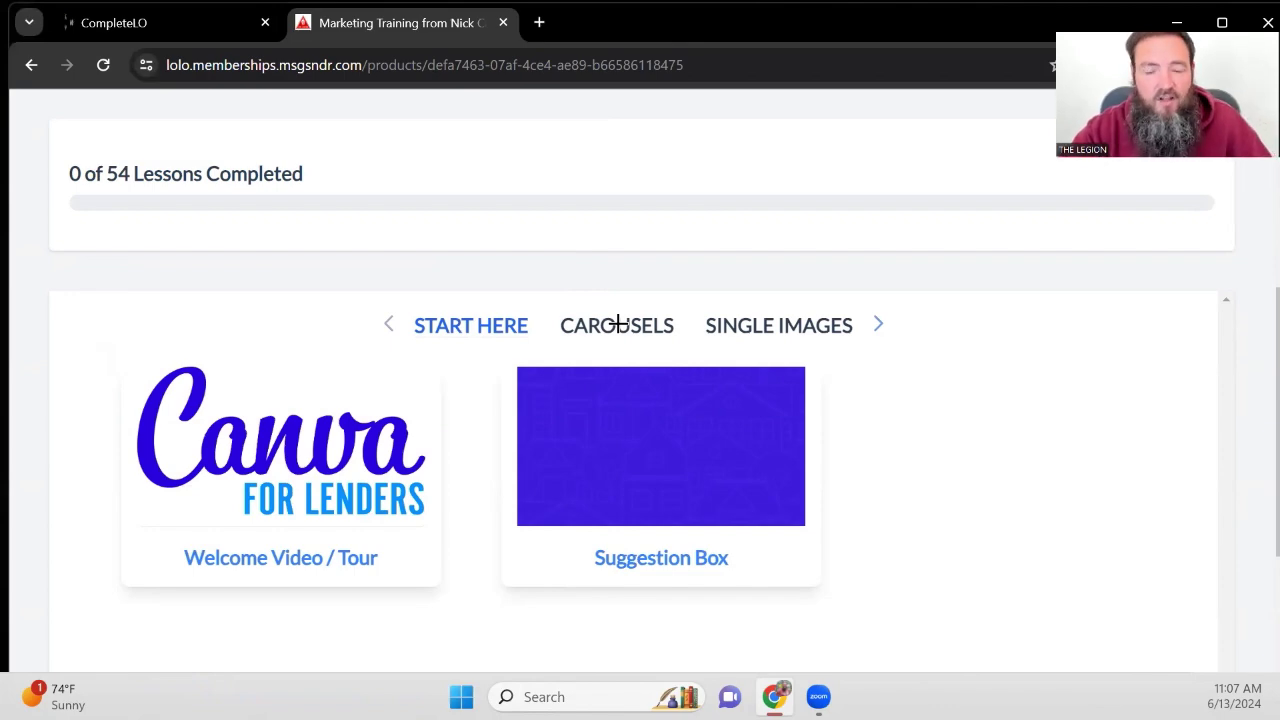
{"action": "left_click", "coordinate": [617, 324]}
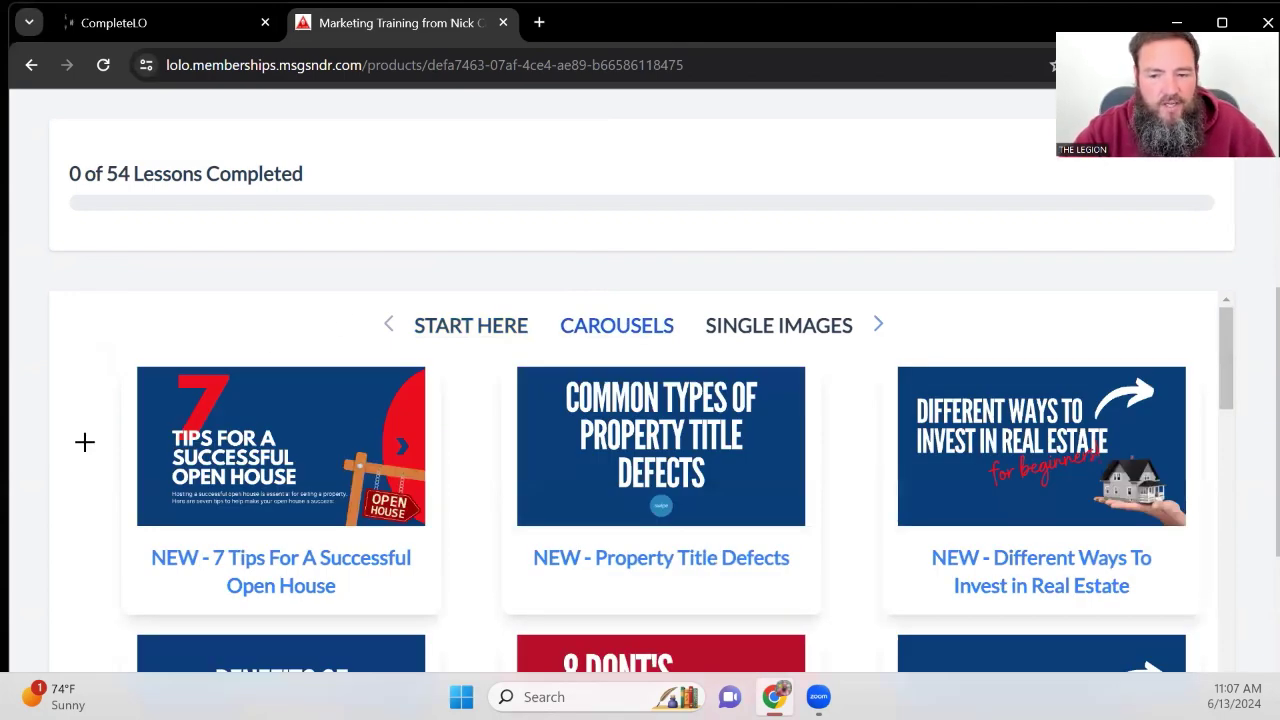
Open the NEW - 7 Tips For First Time Buyers lesson and launch its Canva template.
{"action": "scroll", "coordinate": [84, 441], "scroll_direction": "down", "scroll_amount": 15}
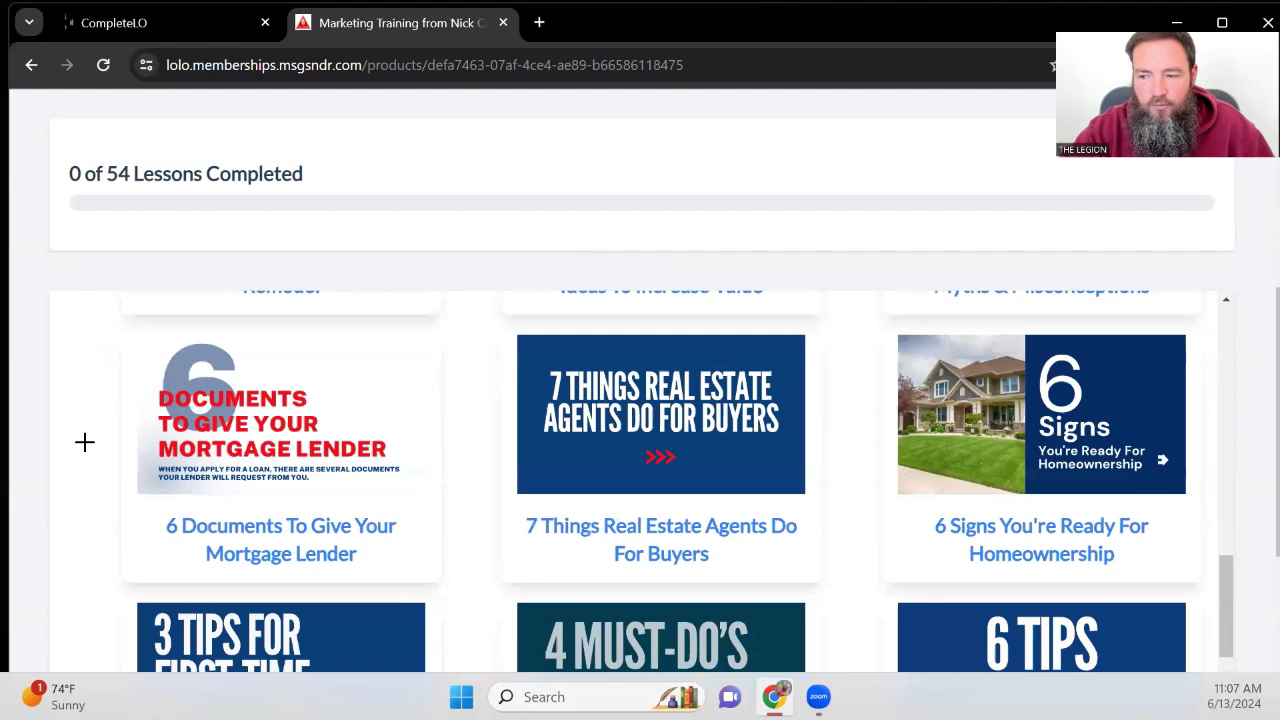
{"action": "scroll", "coordinate": [323, 454], "scroll_direction": "up", "scroll_amount": 10}
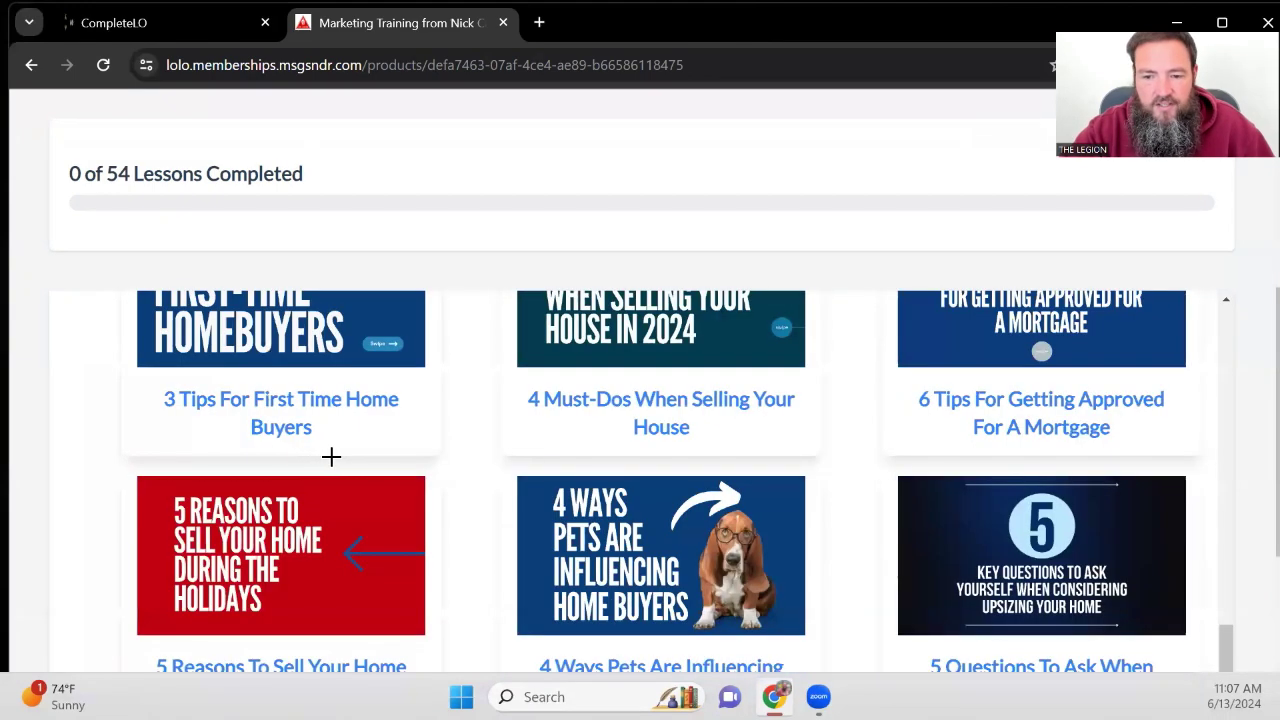
{"action": "scroll", "coordinate": [334, 457], "scroll_direction": "up", "scroll_amount": 1}
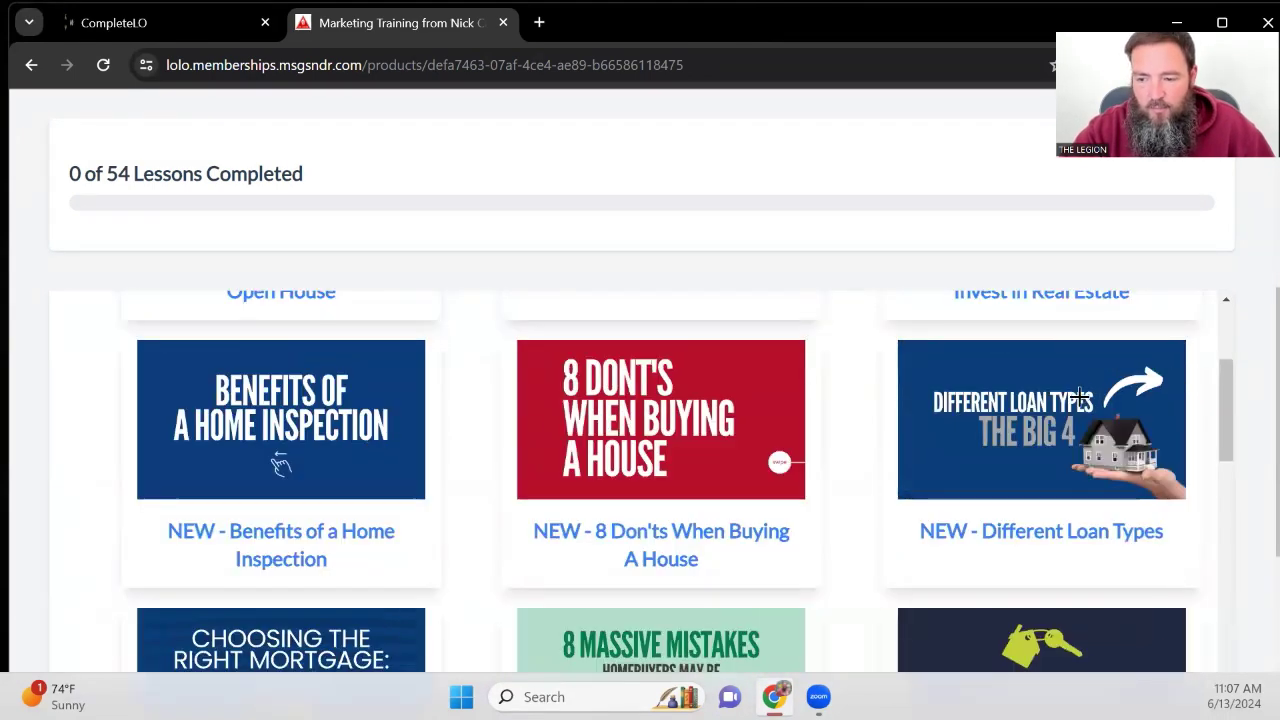
{"action": "scroll", "coordinate": [1080, 395], "scroll_direction": "down", "scroll_amount": 3}
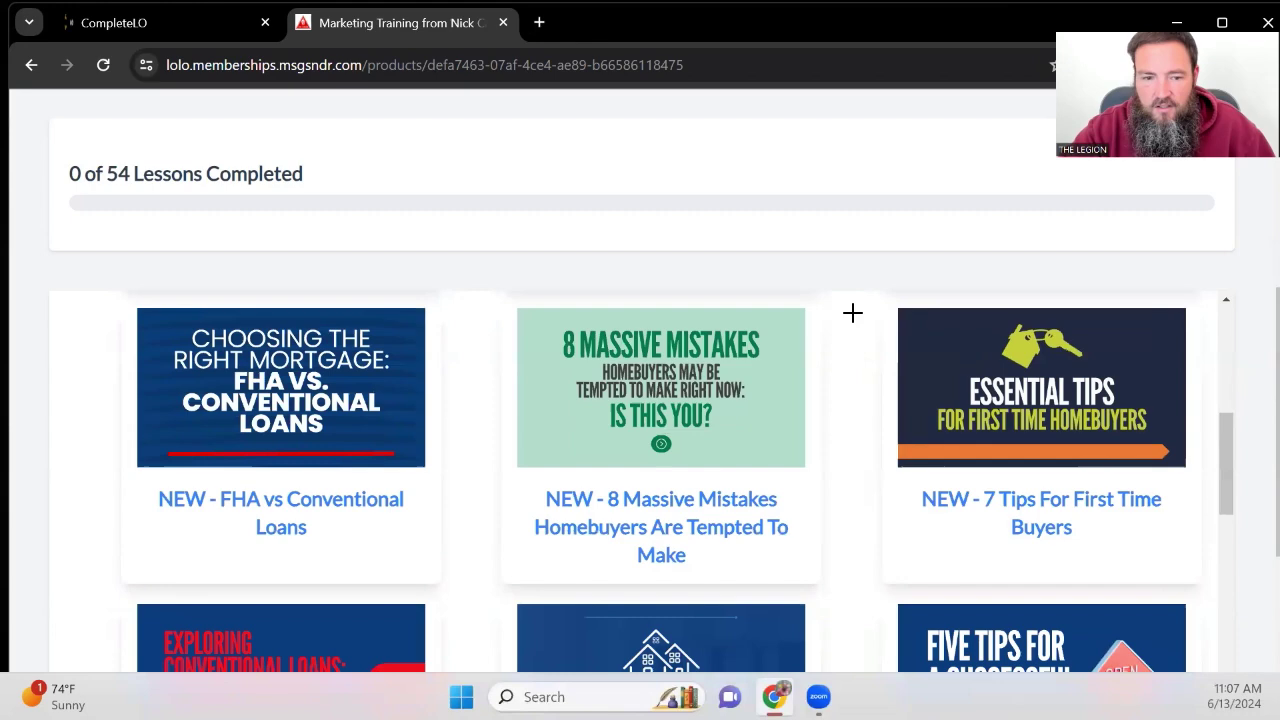
{"action": "left_click", "coordinate": [1079, 498]}
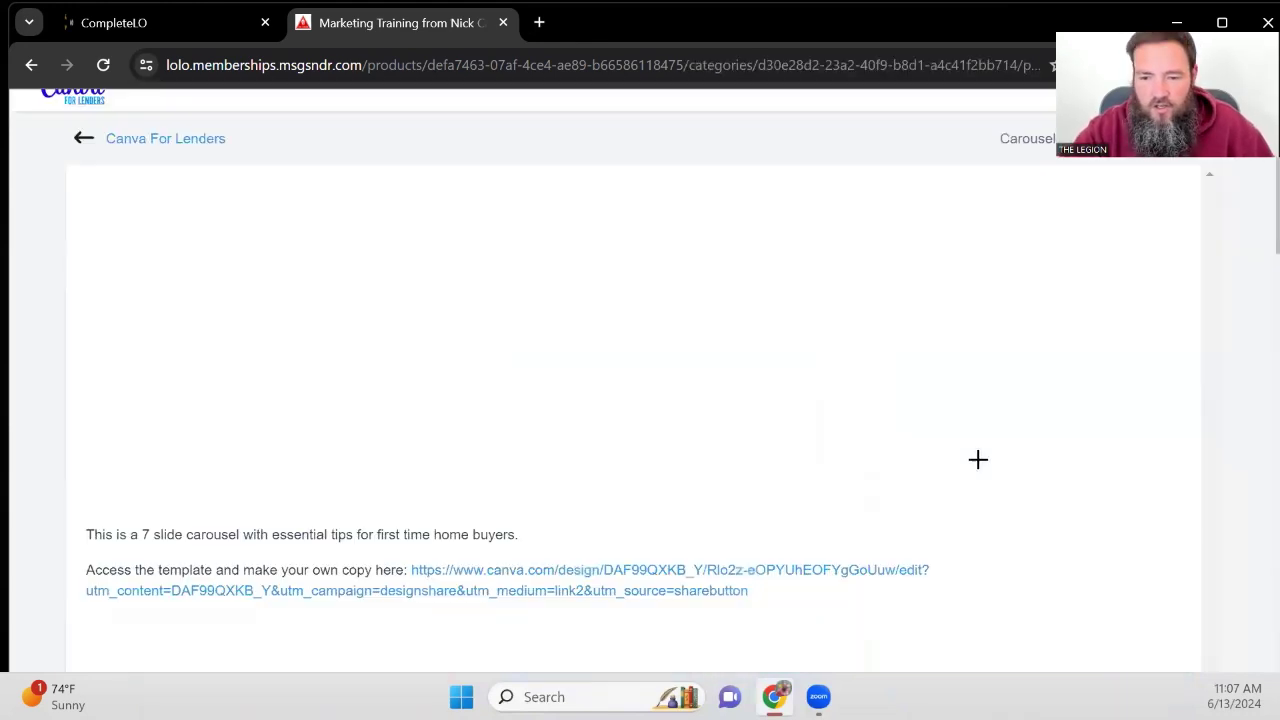
{"action": "scroll", "coordinate": [960, 460], "scroll_direction": "down", "scroll_amount": 1}
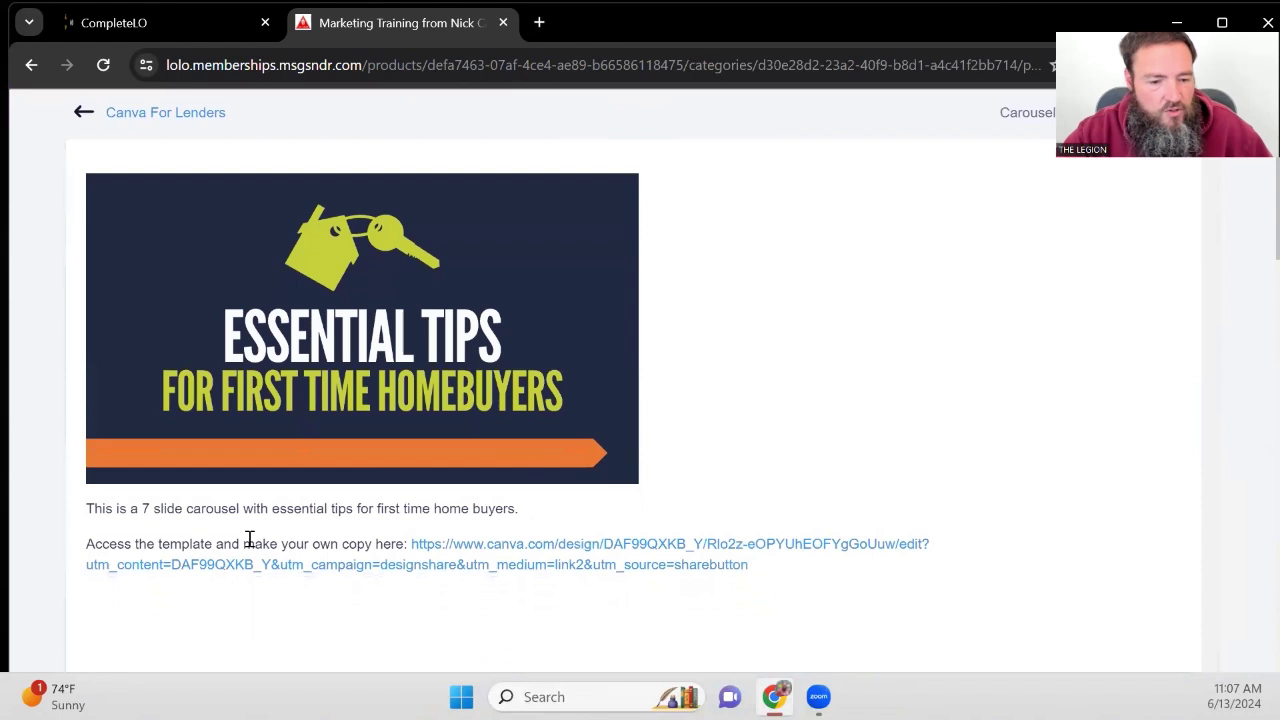
{"action": "left_click", "coordinate": [218, 567]}
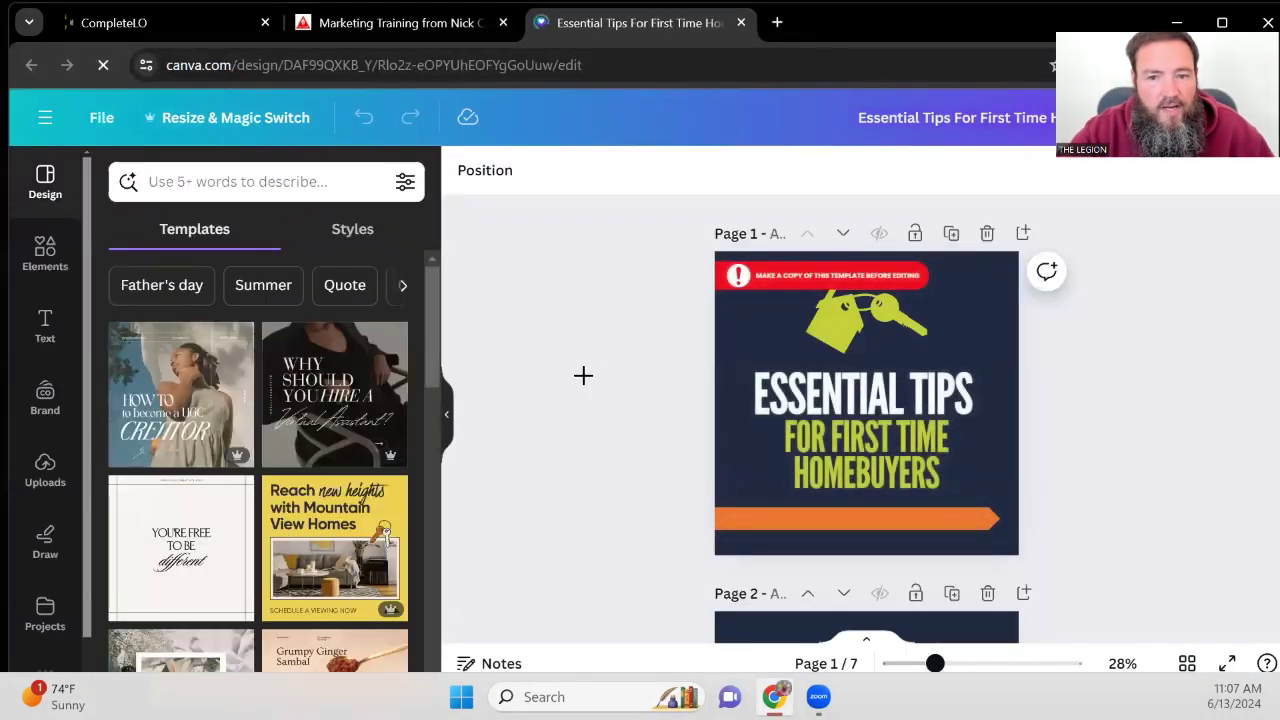
Scroll through pages 1–7 of the homebuyers template, back to page 1, and show the File menu.
{"action": "scroll", "coordinate": [708, 357], "scroll_direction": "down", "scroll_amount": 8}
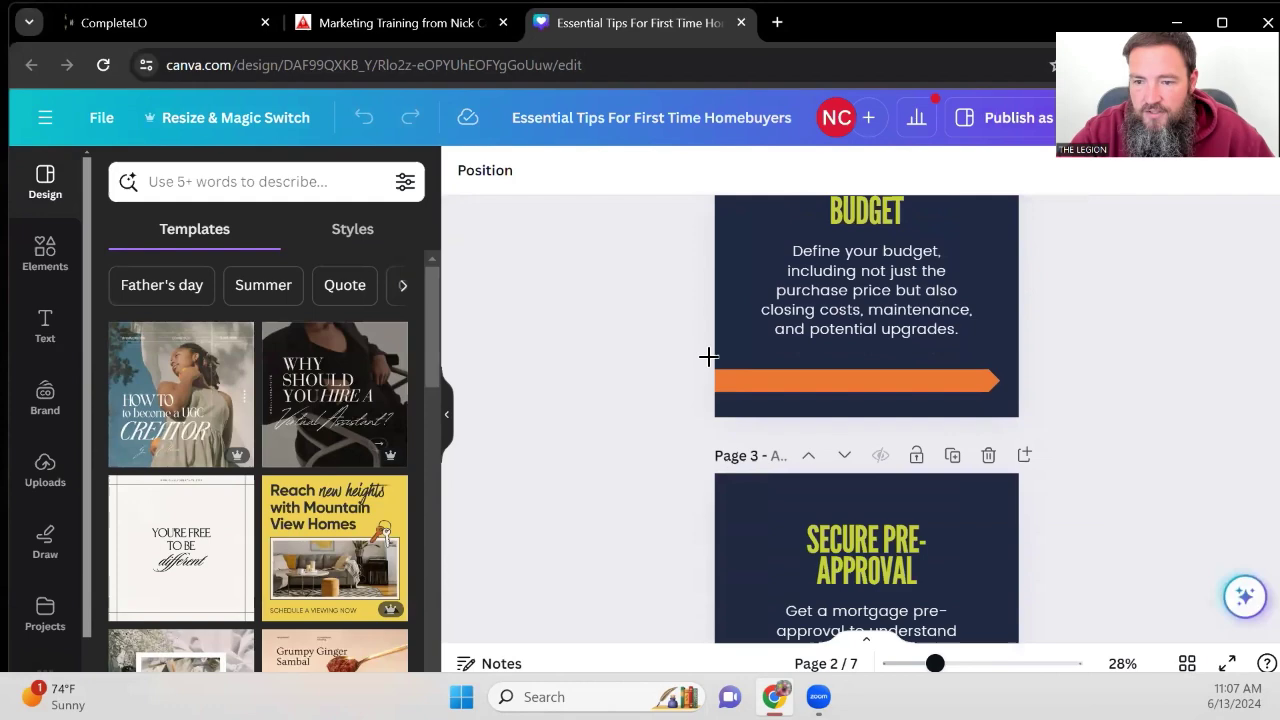
{"action": "scroll", "coordinate": [708, 357], "scroll_direction": "down", "scroll_amount": 12}
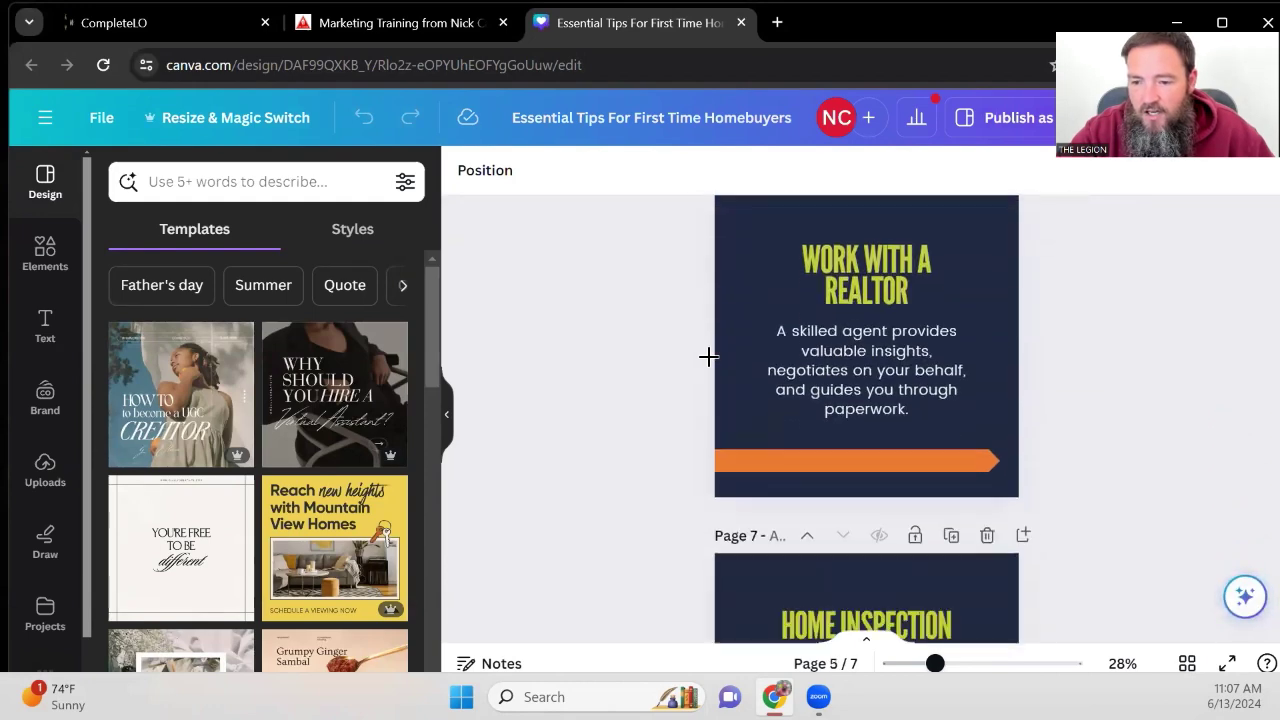
{"action": "scroll", "coordinate": [708, 357], "scroll_direction": "down", "scroll_amount": 2}
{"action": "scroll", "coordinate": [708, 357], "scroll_direction": "up", "scroll_amount": 5}
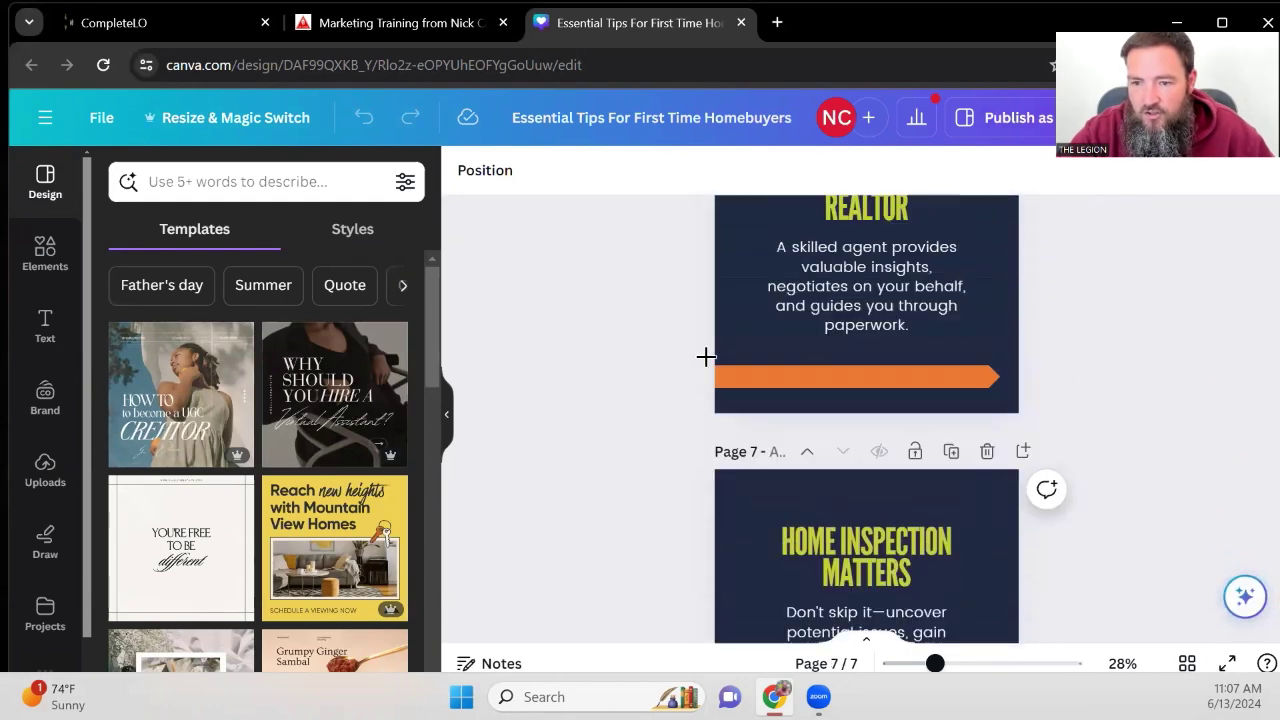
{"action": "scroll", "coordinate": [706, 357], "scroll_direction": "up", "scroll_amount": 15}
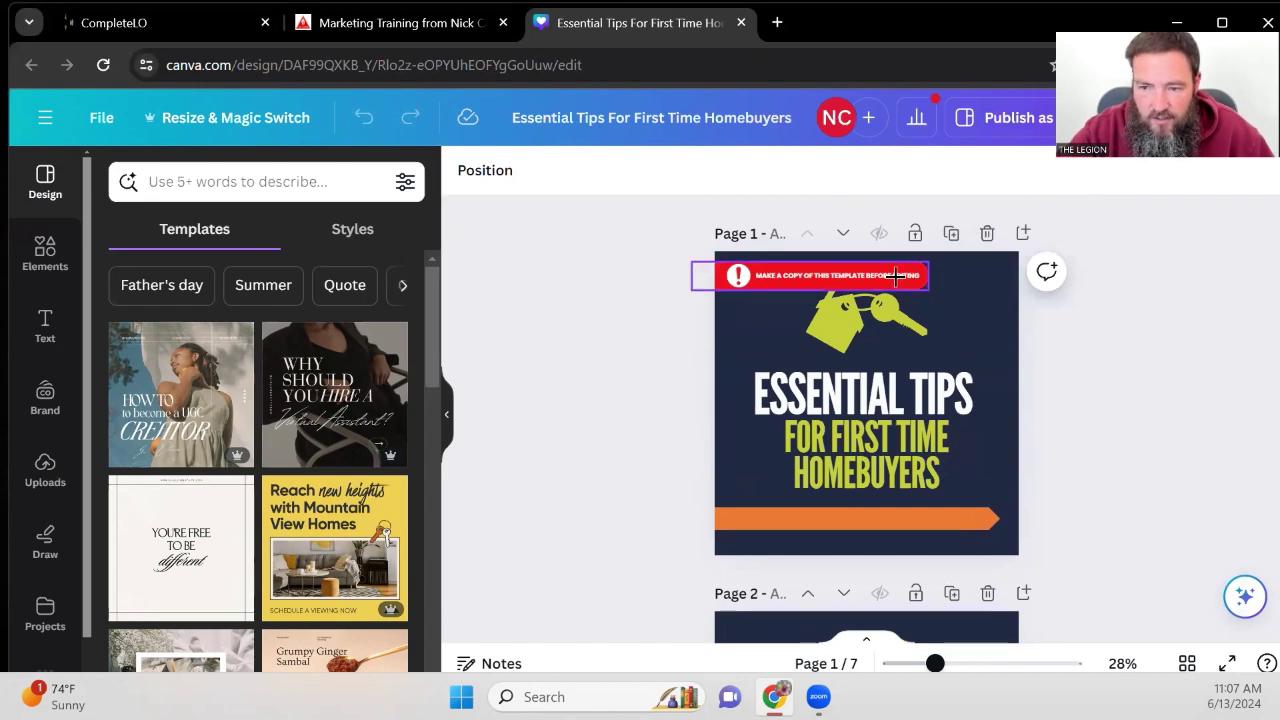
{"action": "left_click", "coordinate": [100, 118]}
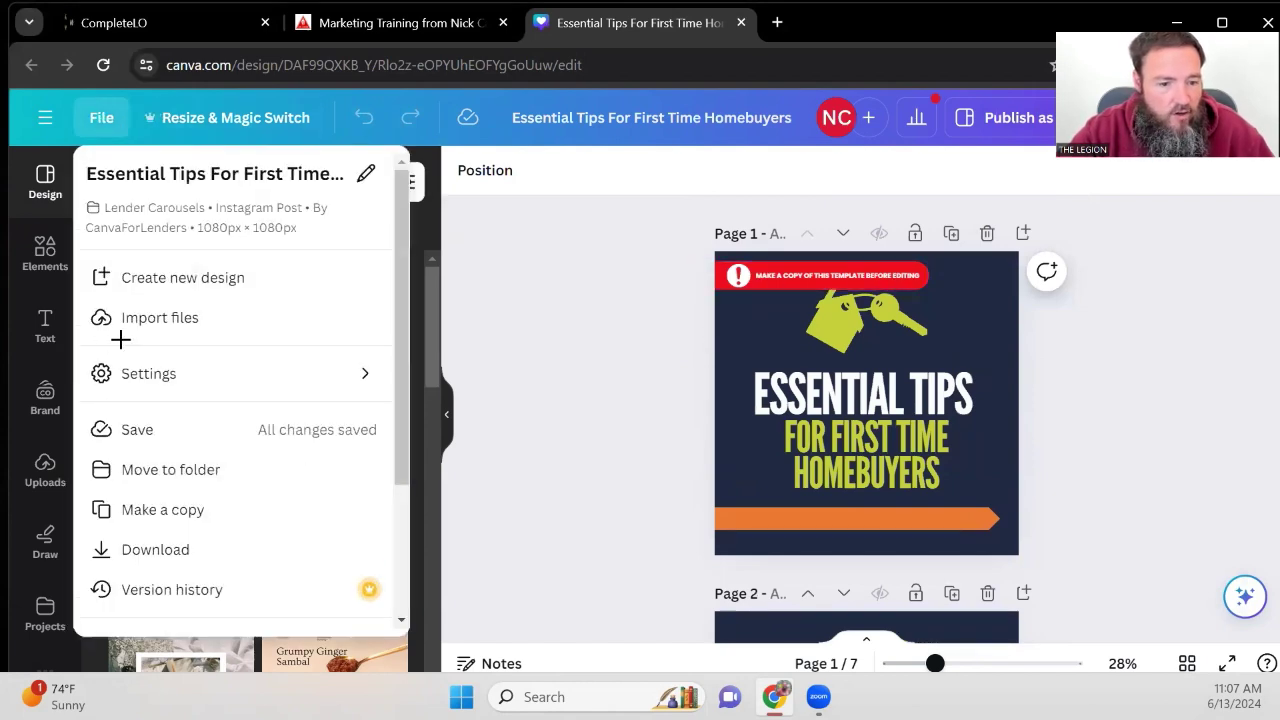
Make a copy of the template, close the original, and delete page 1's red warning banner and ! icon.
{"action": "left_click", "coordinate": [147, 510]}
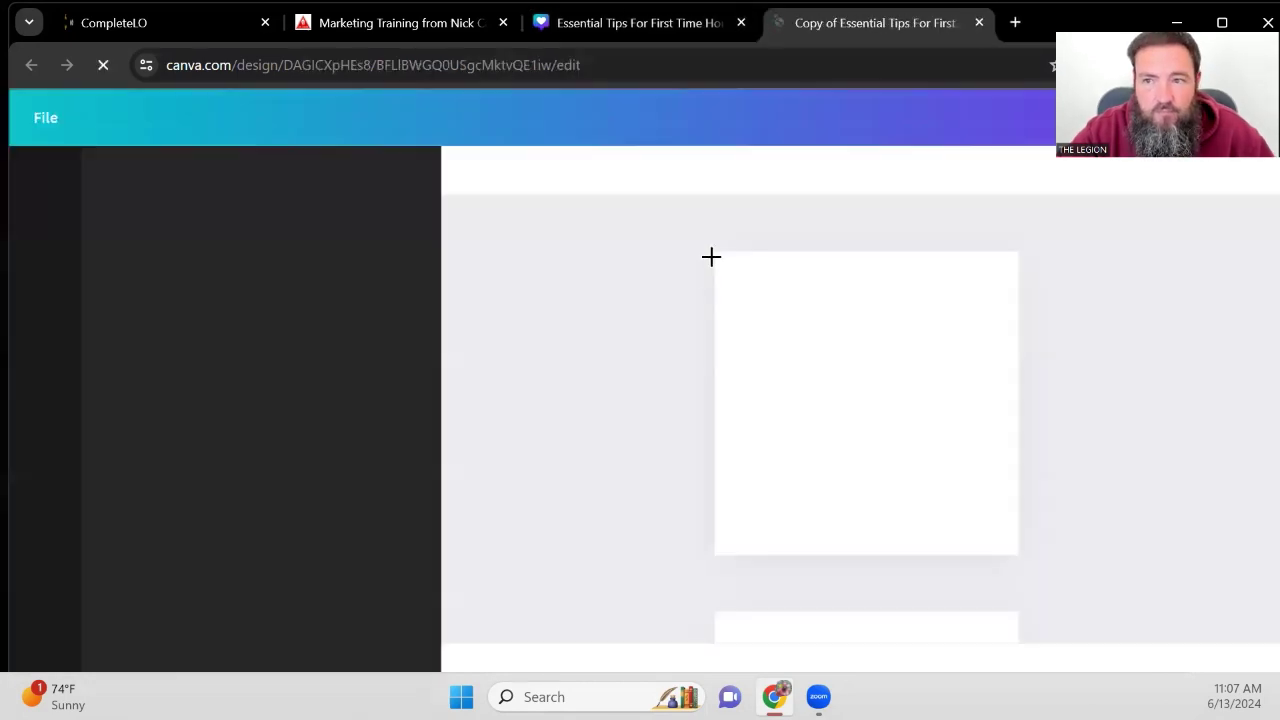
{"action": "left_click", "coordinate": [740, 23]}
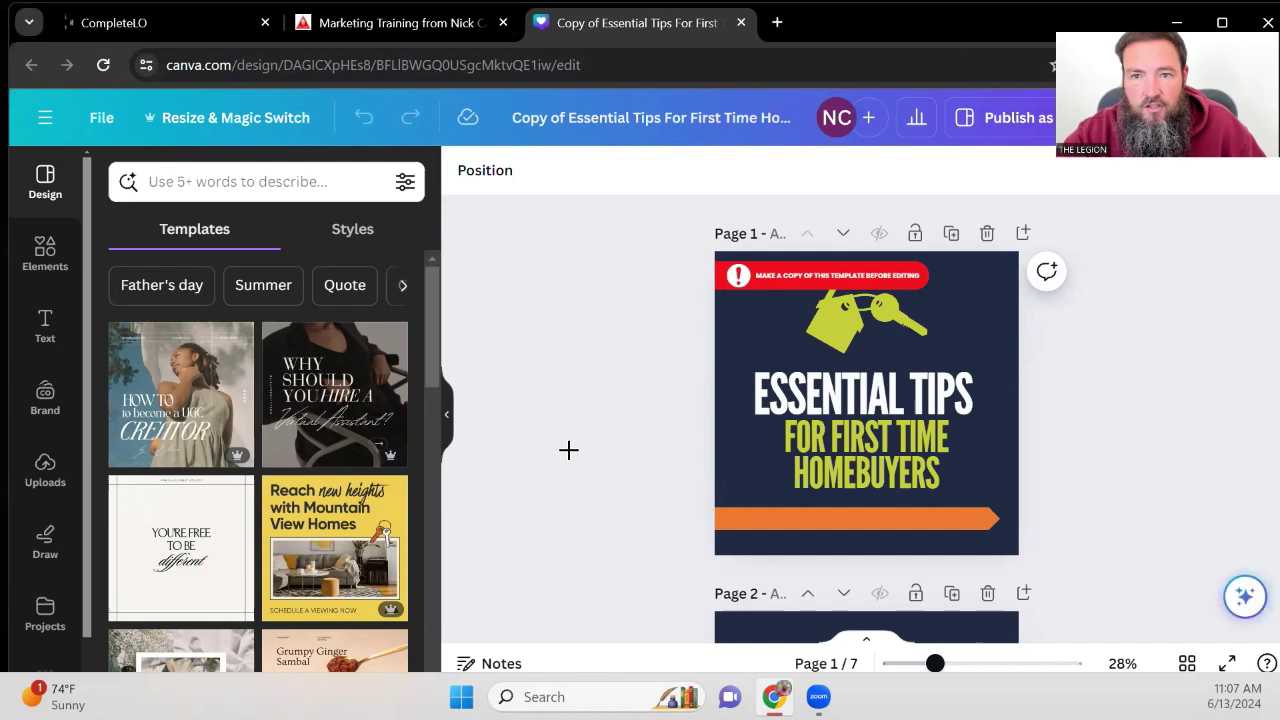
{"action": "left_click", "coordinate": [786, 279]}
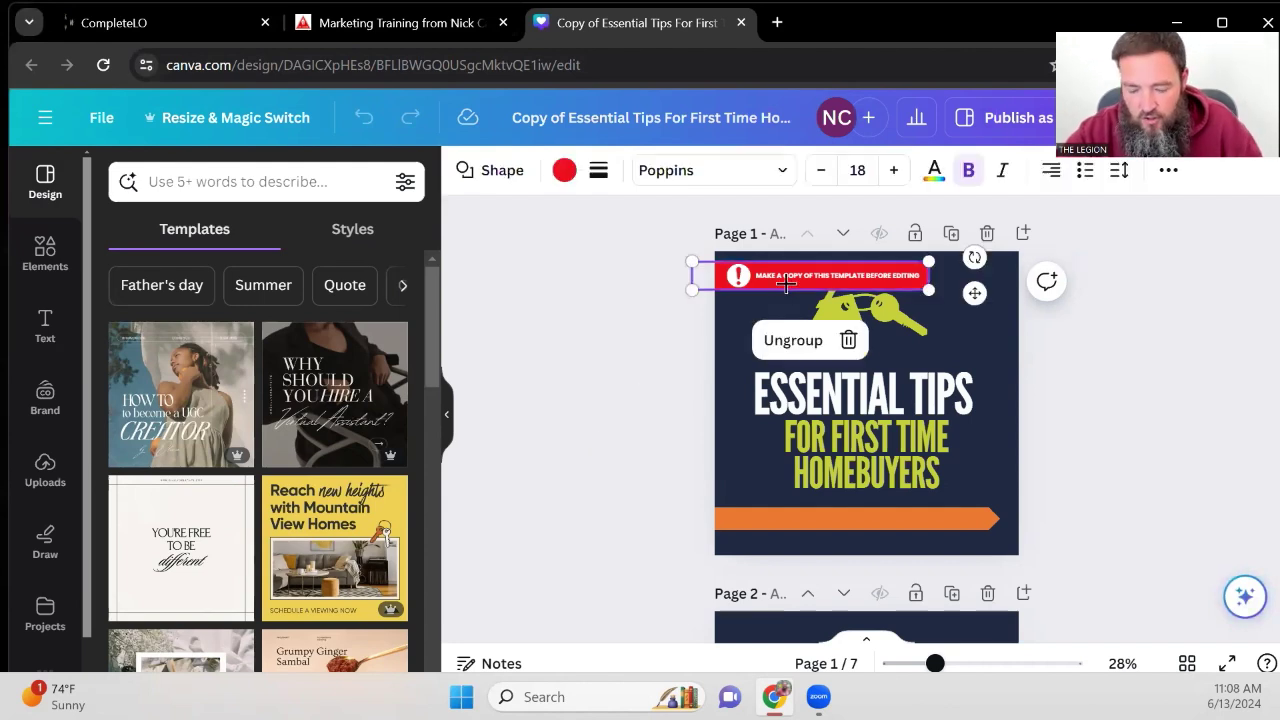
{"action": "key", "text": "Delete"}
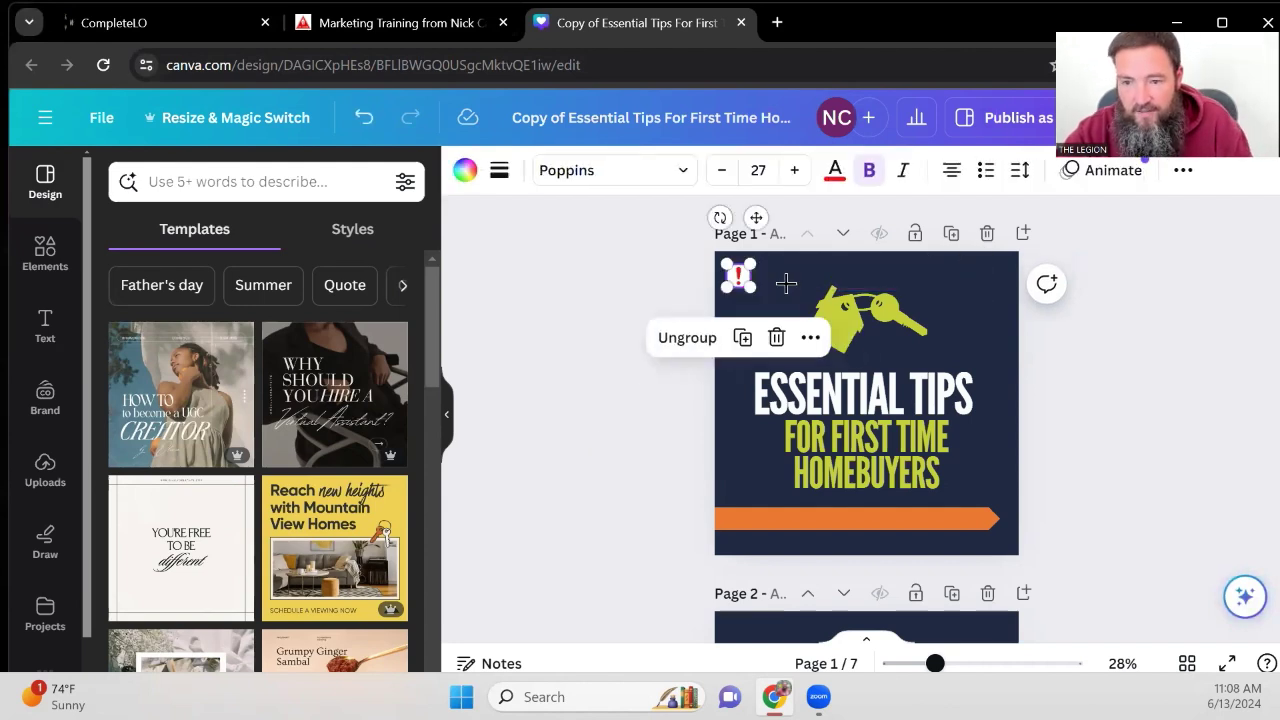
{"action": "left_click", "coordinate": [776, 337]}
Scroll to page 2 and select the Set a Realistic Budget heading.
{"action": "scroll", "coordinate": [619, 322], "scroll_direction": "down", "scroll_amount": 3}
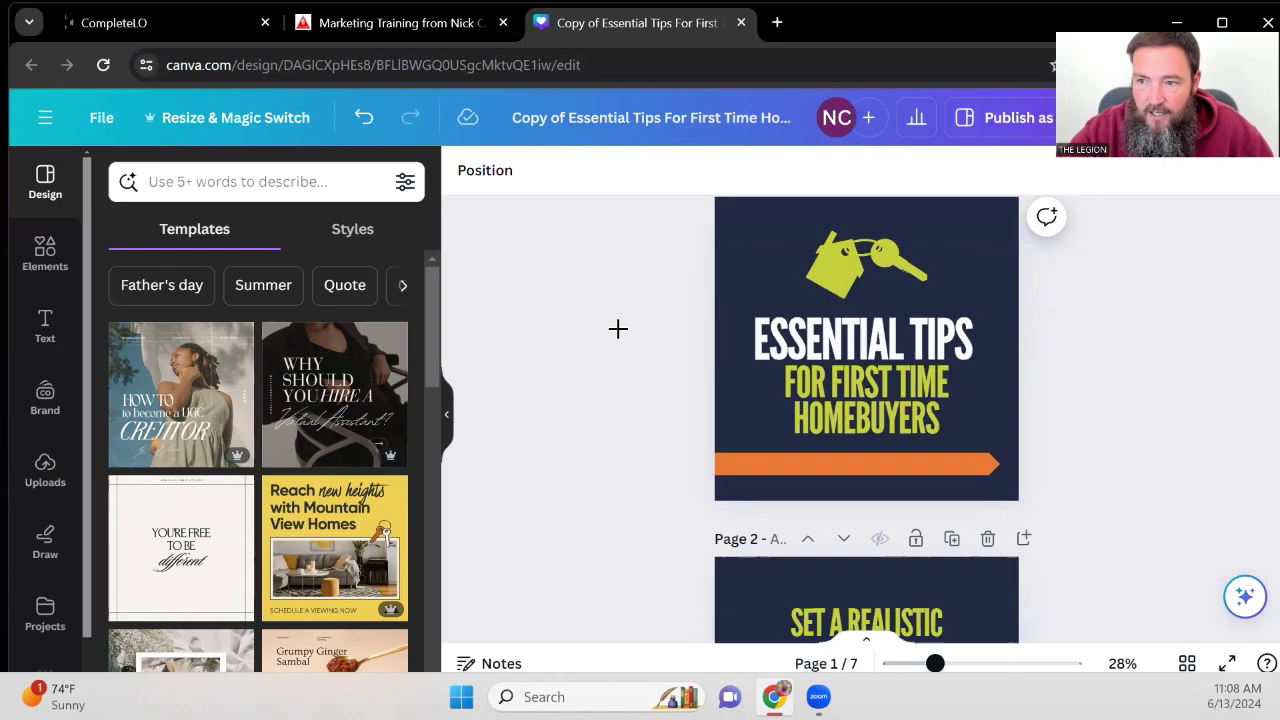
{"action": "scroll", "coordinate": [626, 337], "scroll_direction": "down", "scroll_amount": 1}
{"action": "scroll", "coordinate": [626, 337], "scroll_direction": "up", "scroll_amount": 2}
{"action": "left_click", "coordinate": [830, 476]}
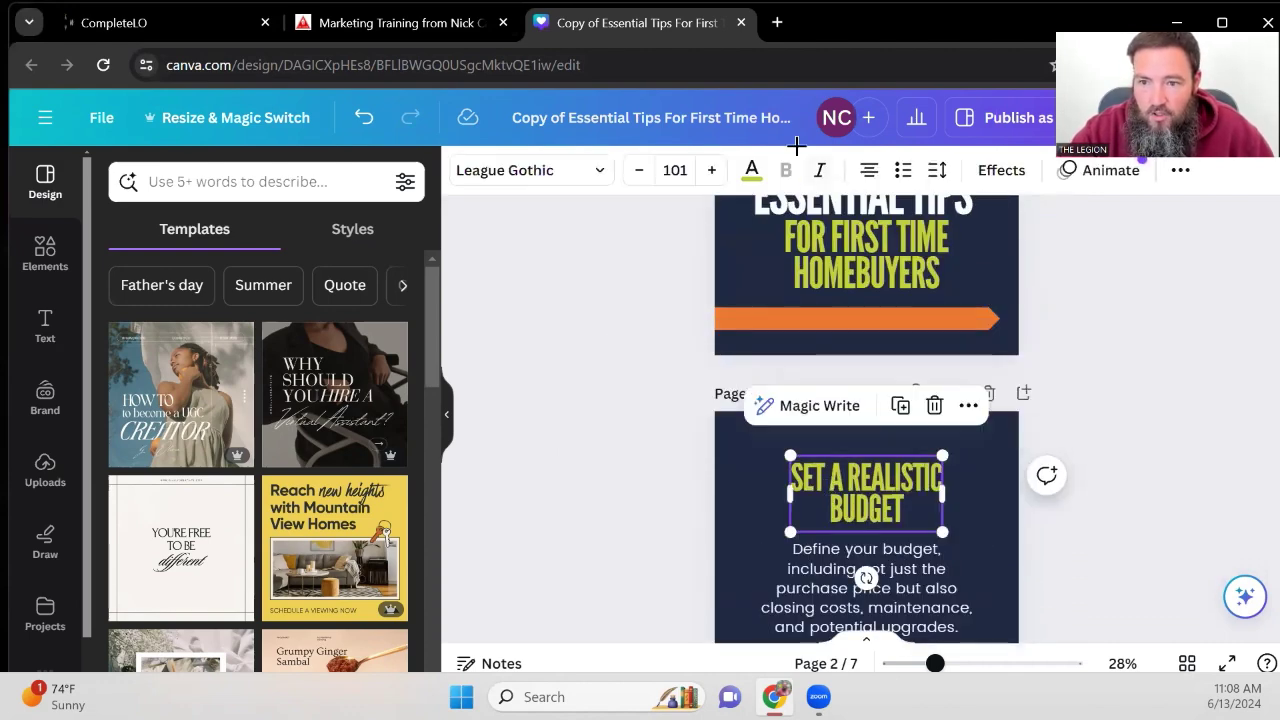
Turn the page 2 Set a Realistic Budget heading orange.
{"action": "left_click", "coordinate": [751, 170]}
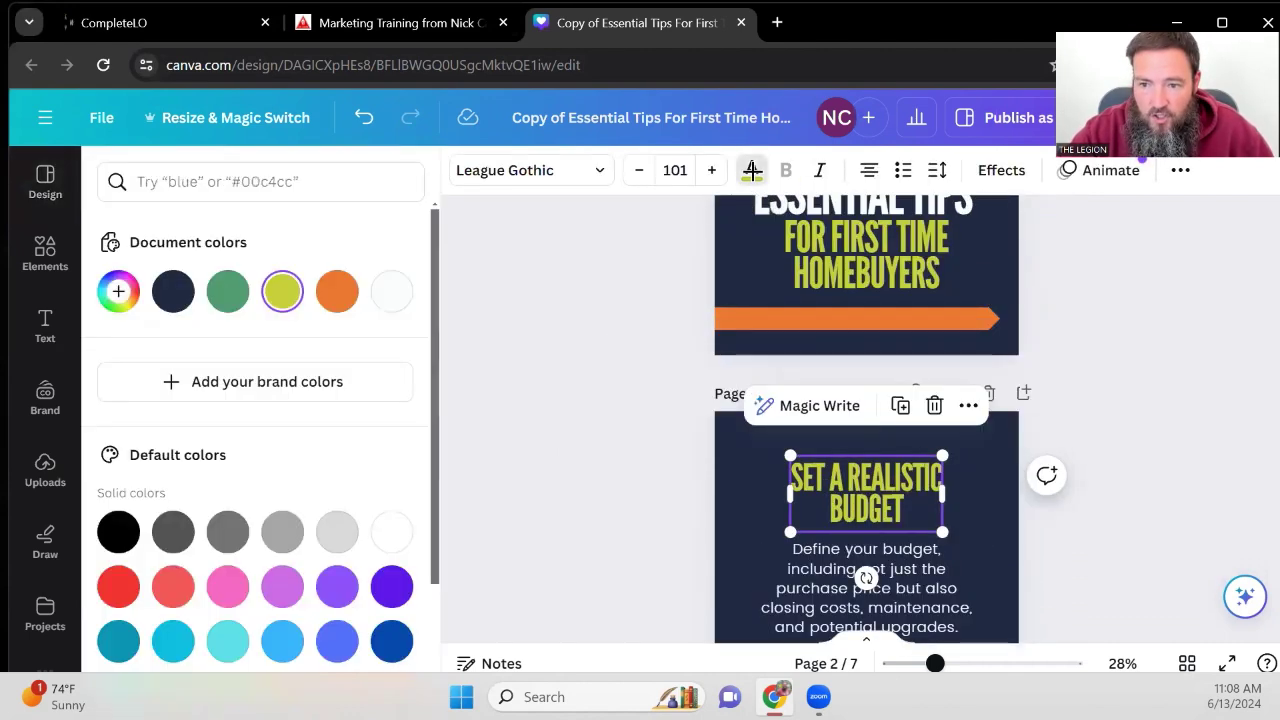
{"action": "left_click", "coordinate": [337, 291]}
{"action": "left_click", "coordinate": [660, 416]}
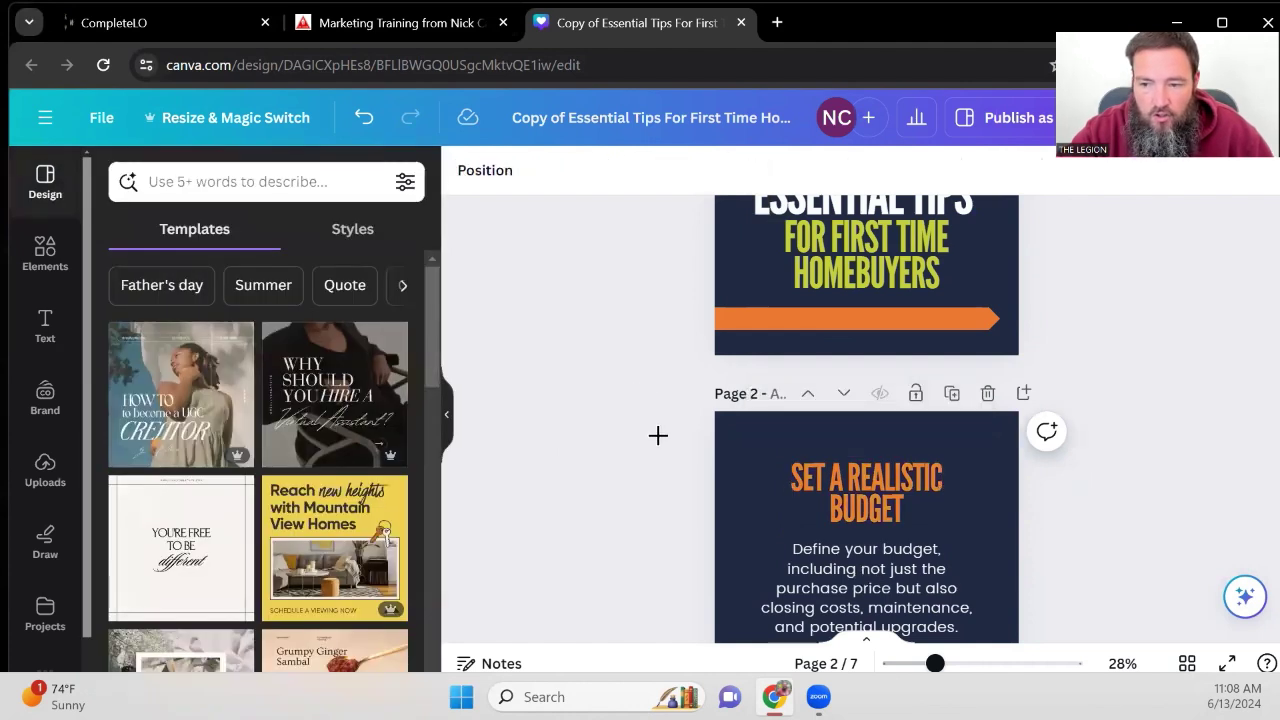
Make the page 1 FOR FIRST TIME HOMEBUYERS subtitle orange.
{"action": "scroll", "coordinate": [657, 434], "scroll_direction": "up", "scroll_amount": 2}
{"action": "left_click", "coordinate": [831, 377]}
{"action": "left_click", "coordinate": [751, 170]}
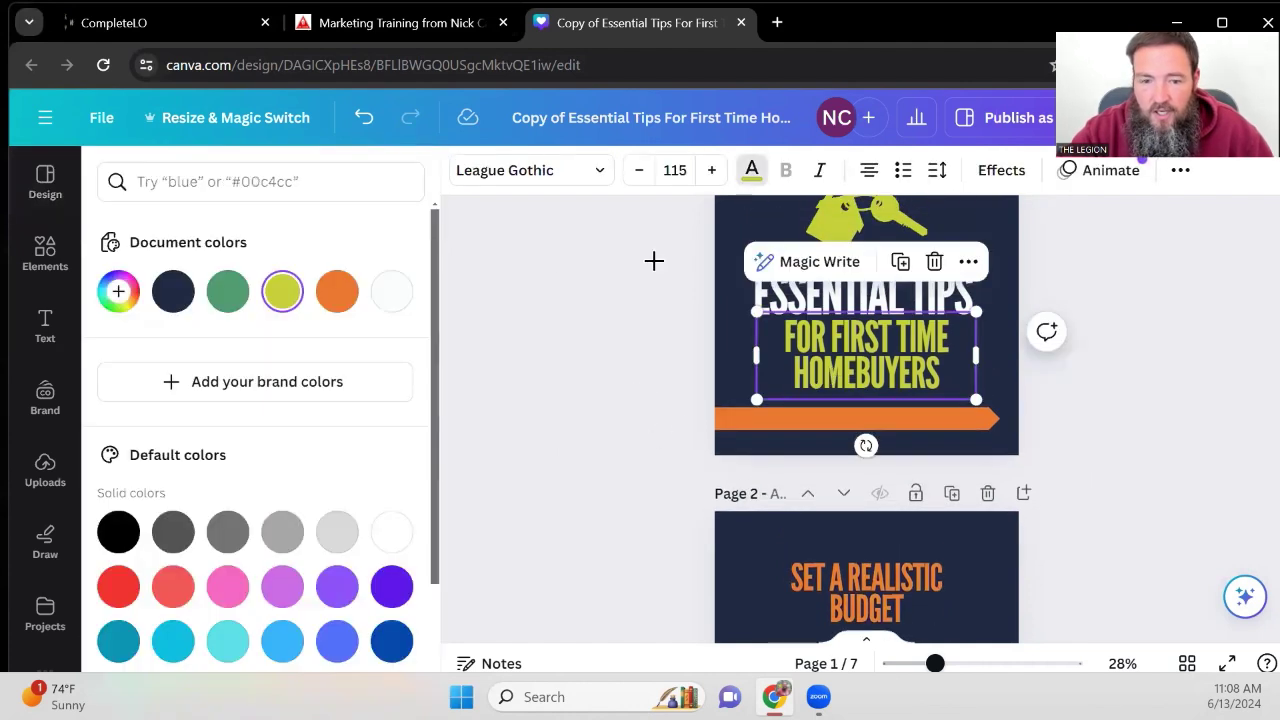
{"action": "left_click", "coordinate": [337, 290]}
{"action": "left_click", "coordinate": [667, 395]}
Scroll through the carousel pages to check the orange headings.
{"action": "scroll", "coordinate": [667, 395], "scroll_direction": "down", "scroll_amount": 6}
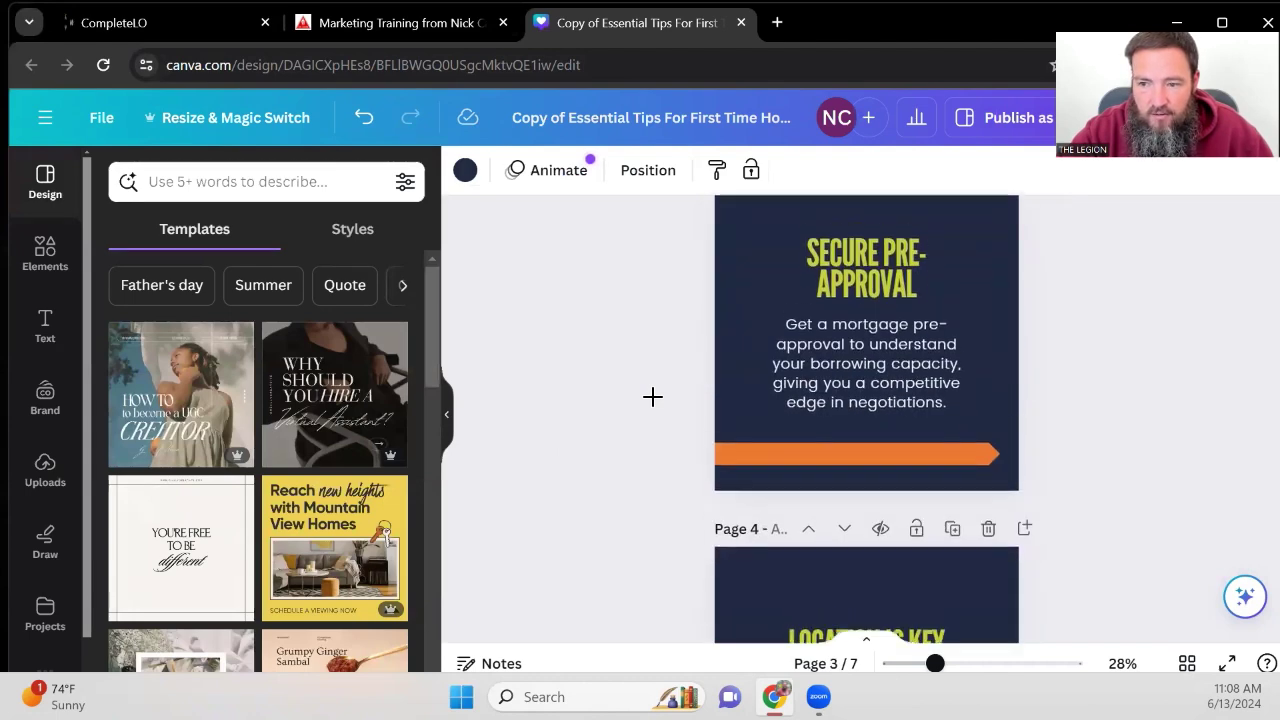
{"action": "scroll", "coordinate": [652, 397], "scroll_direction": "up", "scroll_amount": 3}
{"action": "scroll", "coordinate": [652, 397], "scroll_direction": "down", "scroll_amount": 10}
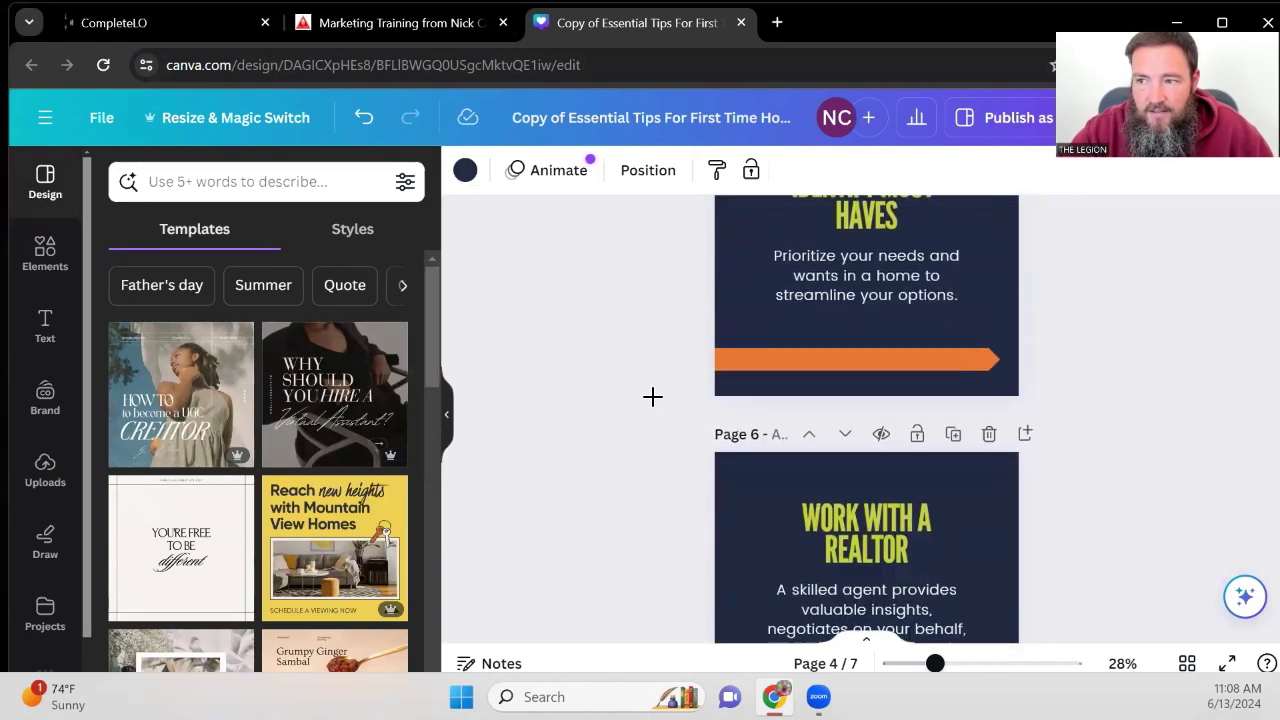
{"action": "scroll", "coordinate": [652, 397], "scroll_direction": "up", "scroll_amount": 10}
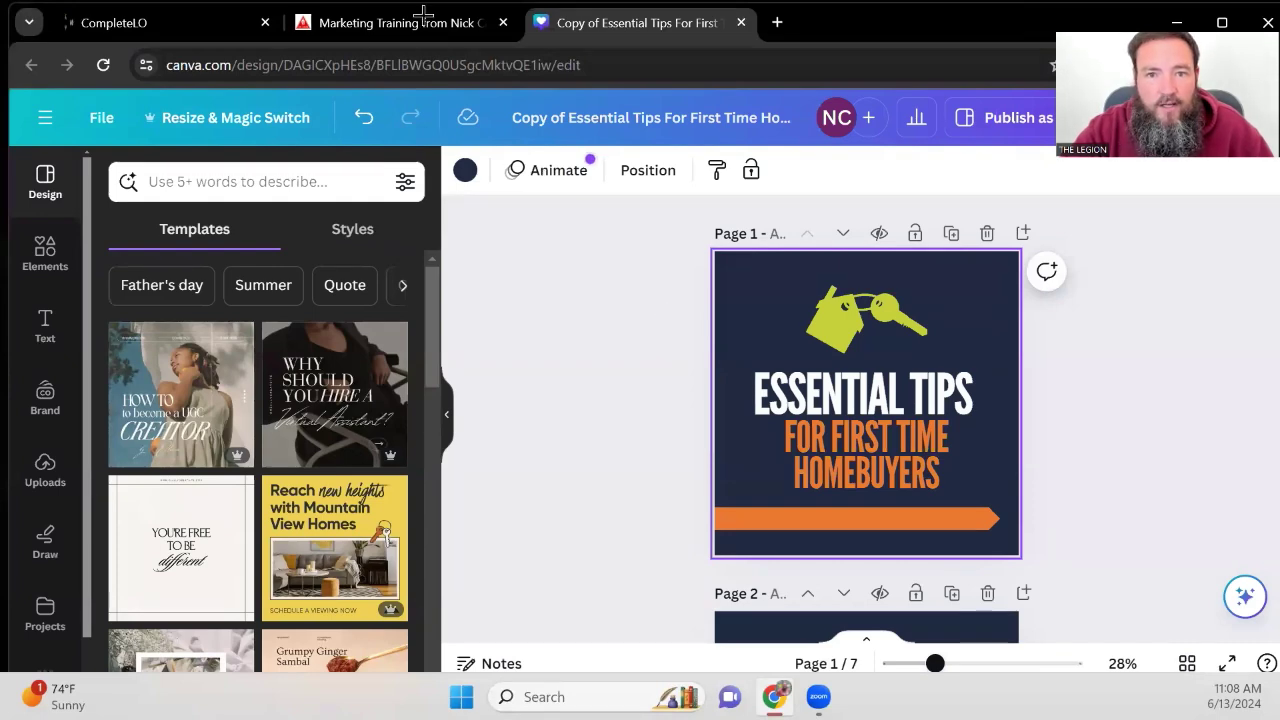
Return to the membership tab and go to the Canva For Lenders course overview.
{"action": "key", "text": "ctrl+shift+Tab"}
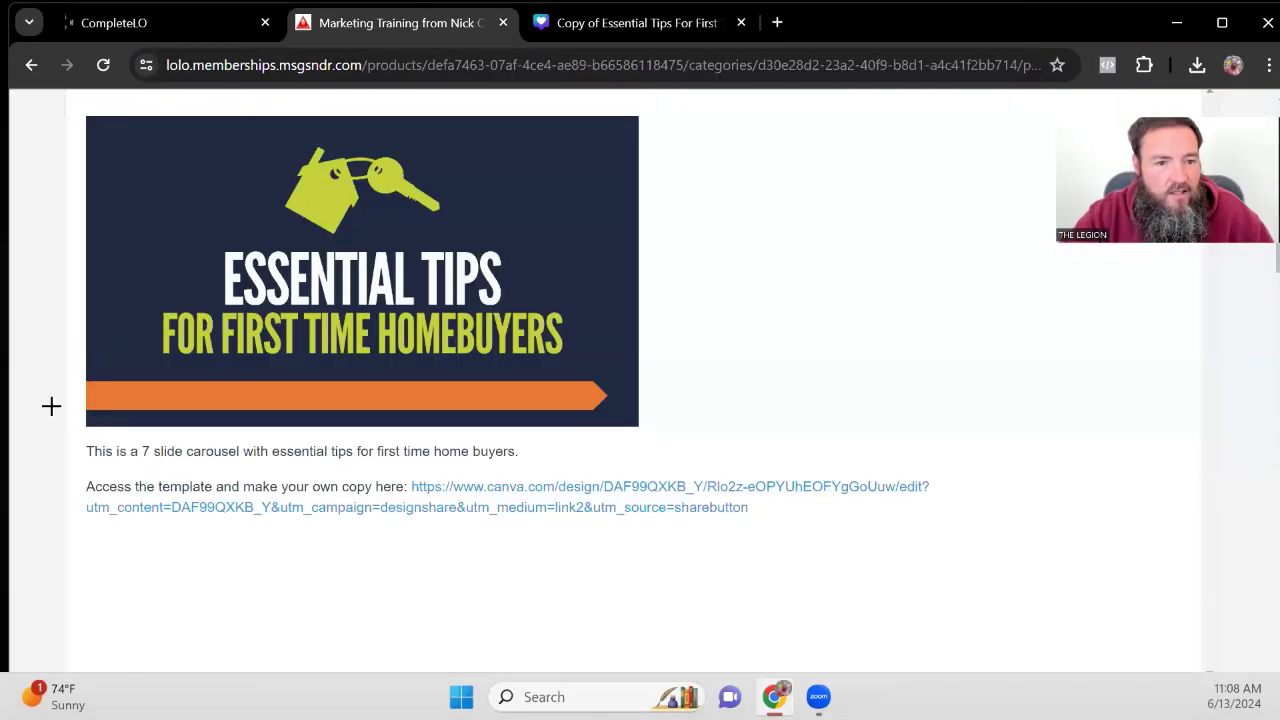
{"action": "scroll", "coordinate": [116, 279], "scroll_direction": "up", "scroll_amount": 3}
{"action": "left_click", "coordinate": [140, 214]}
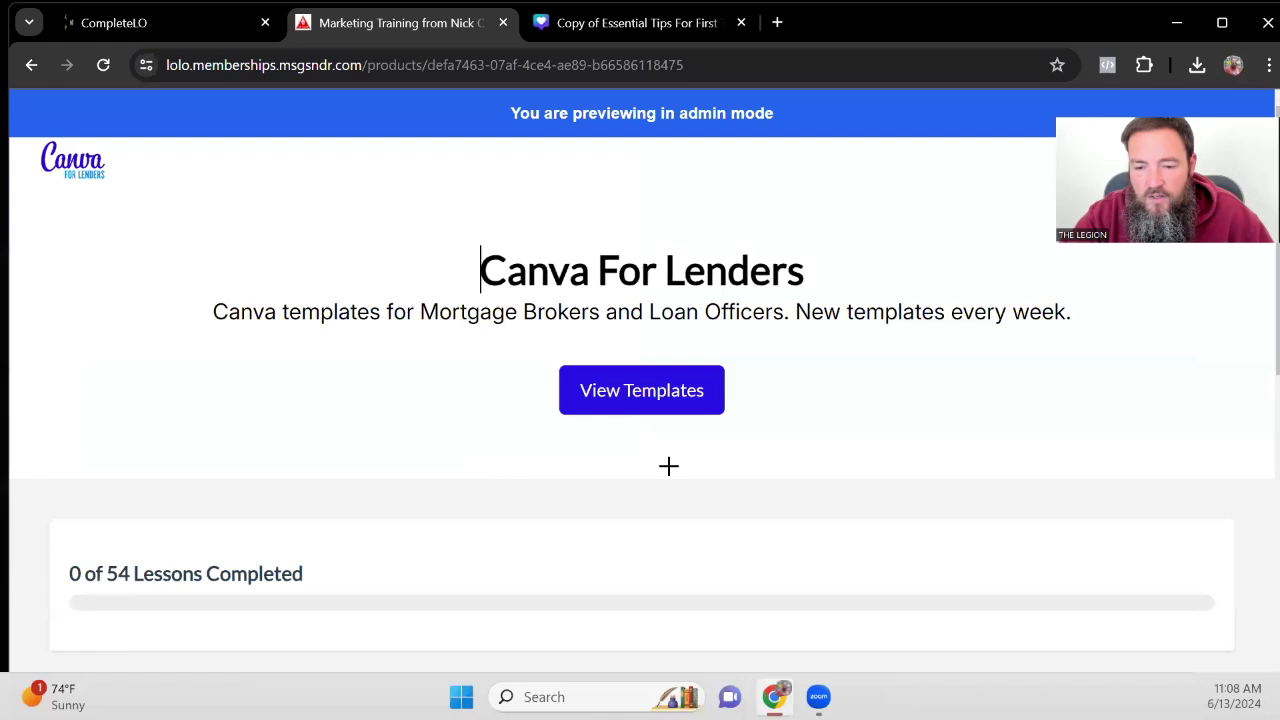
{"action": "scroll", "coordinate": [669, 463], "scroll_direction": "down", "scroll_amount": 4}
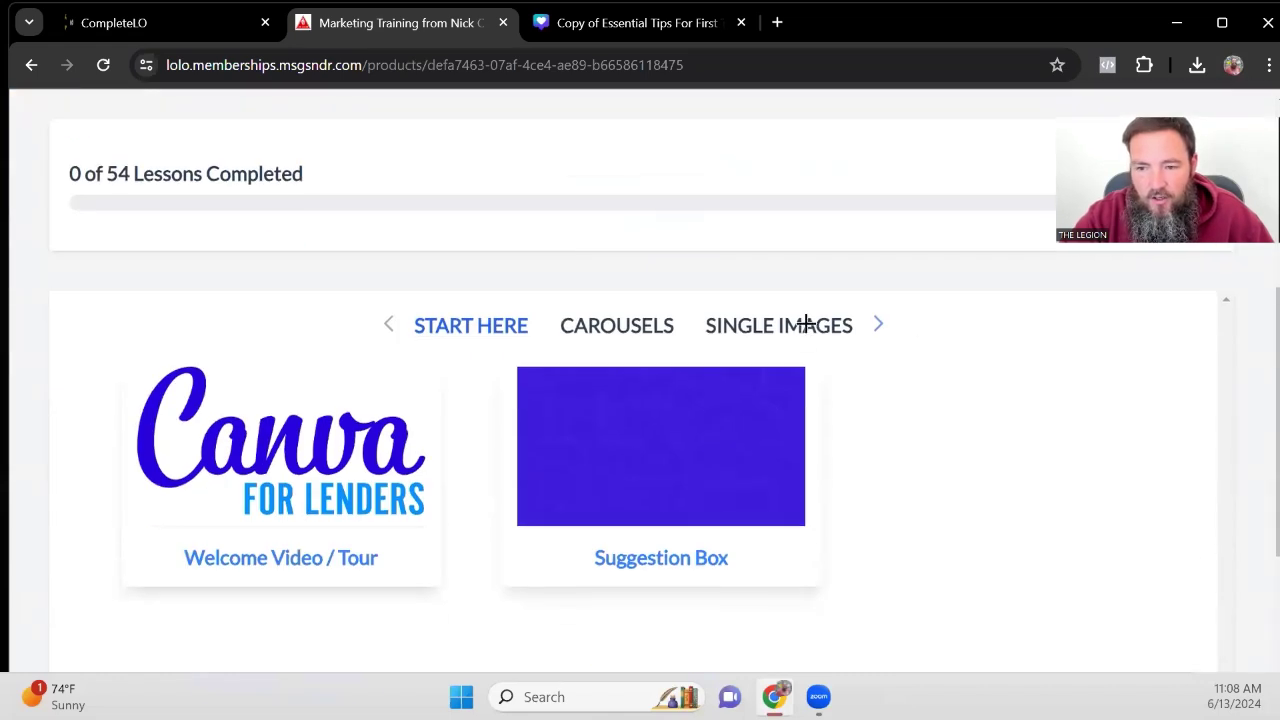
Go to the BONUS TEMPLATES category and launch the 65 MORE Bonus Real Estate Templates Canva link.
{"action": "left_click", "coordinate": [806, 324]}
{"action": "left_click", "coordinate": [877, 324]}
{"action": "left_click", "coordinate": [856, 334]}
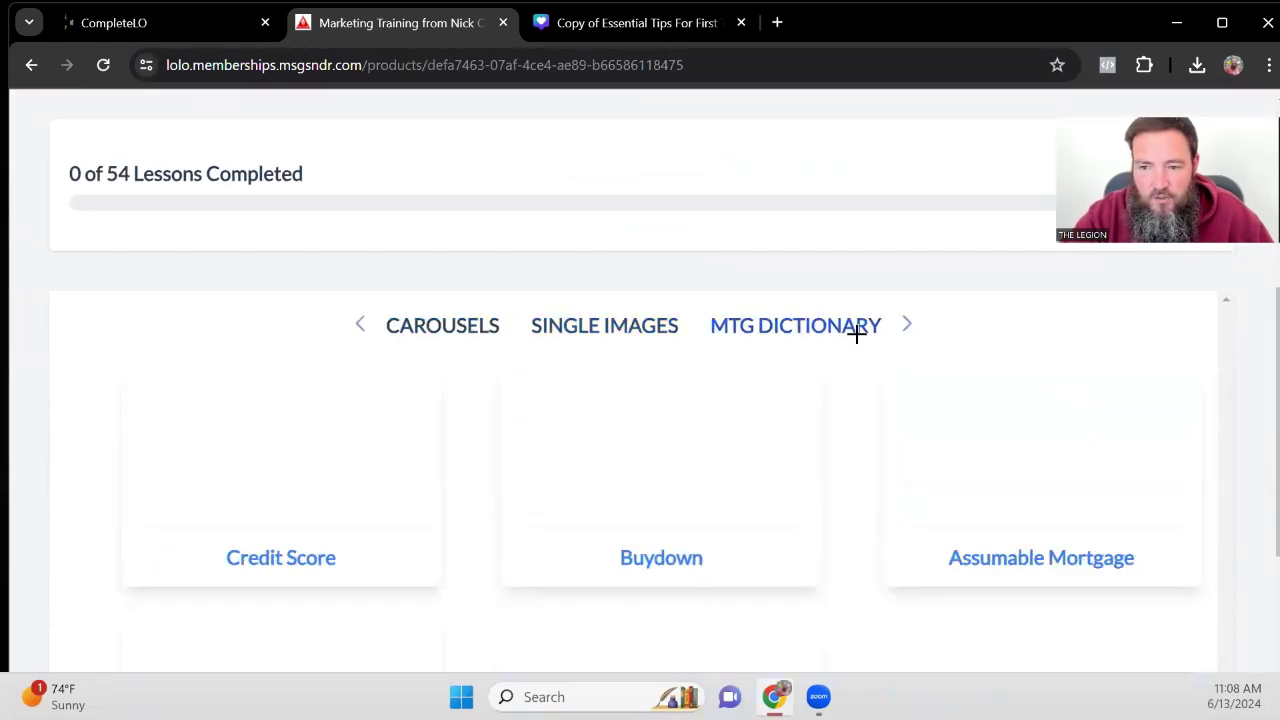
{"action": "left_click", "coordinate": [904, 324]}
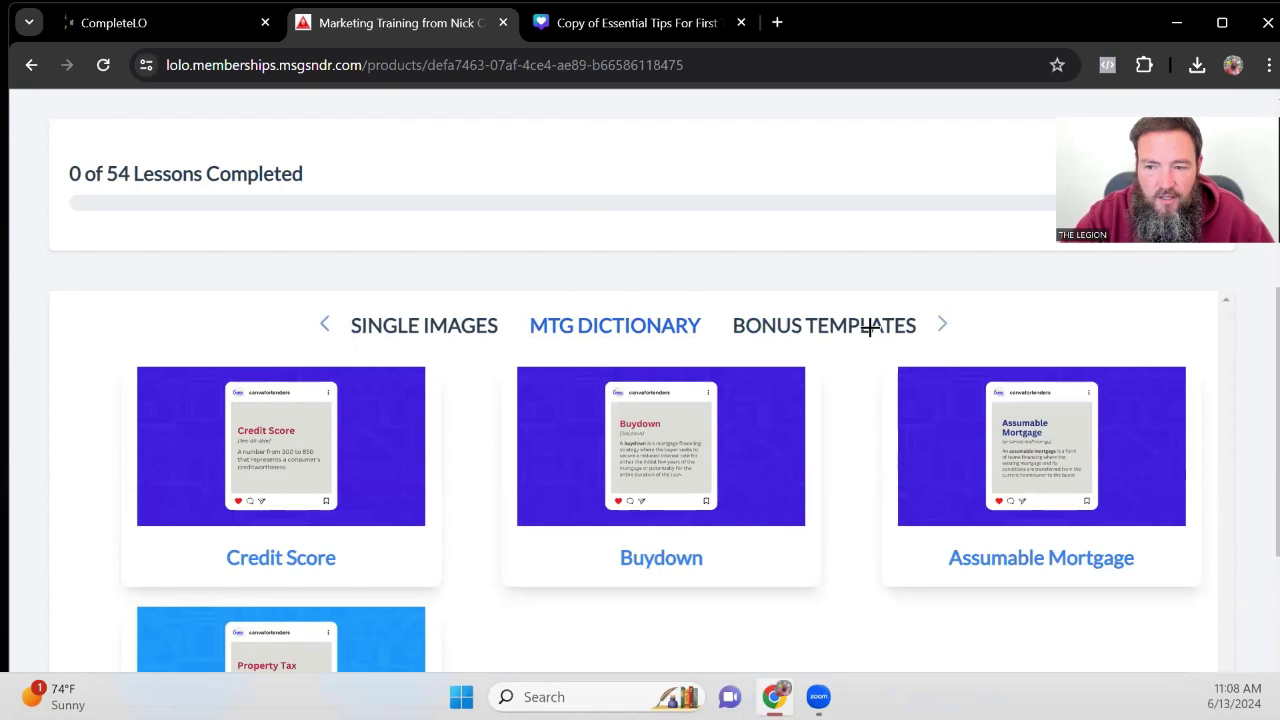
{"action": "left_click", "coordinate": [870, 327]}
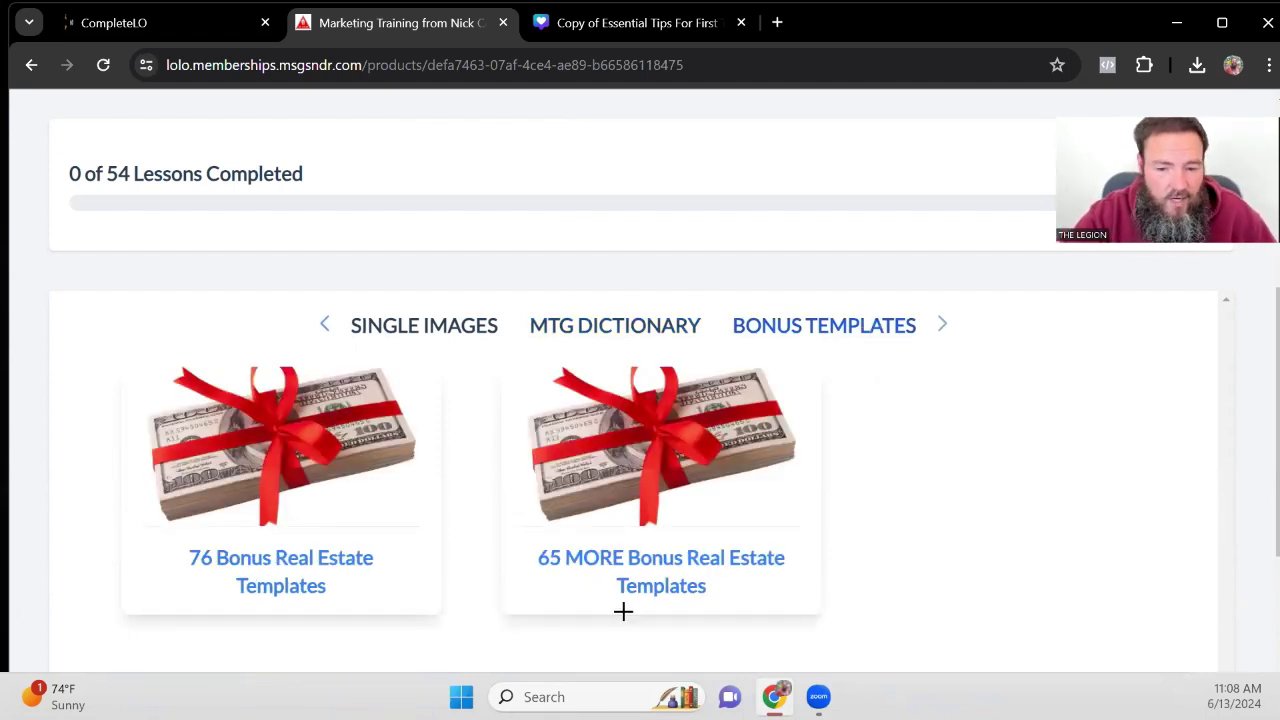
{"action": "left_click", "coordinate": [600, 557]}
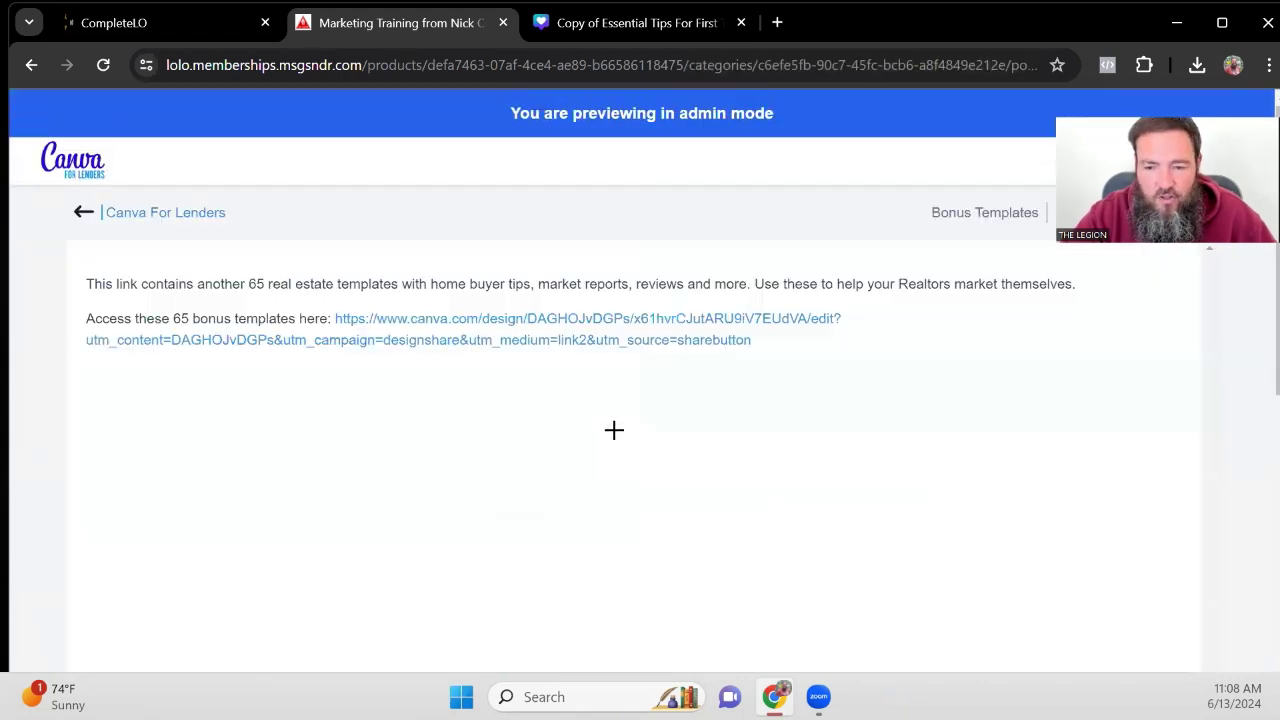
{"action": "left_click", "coordinate": [550, 340]}
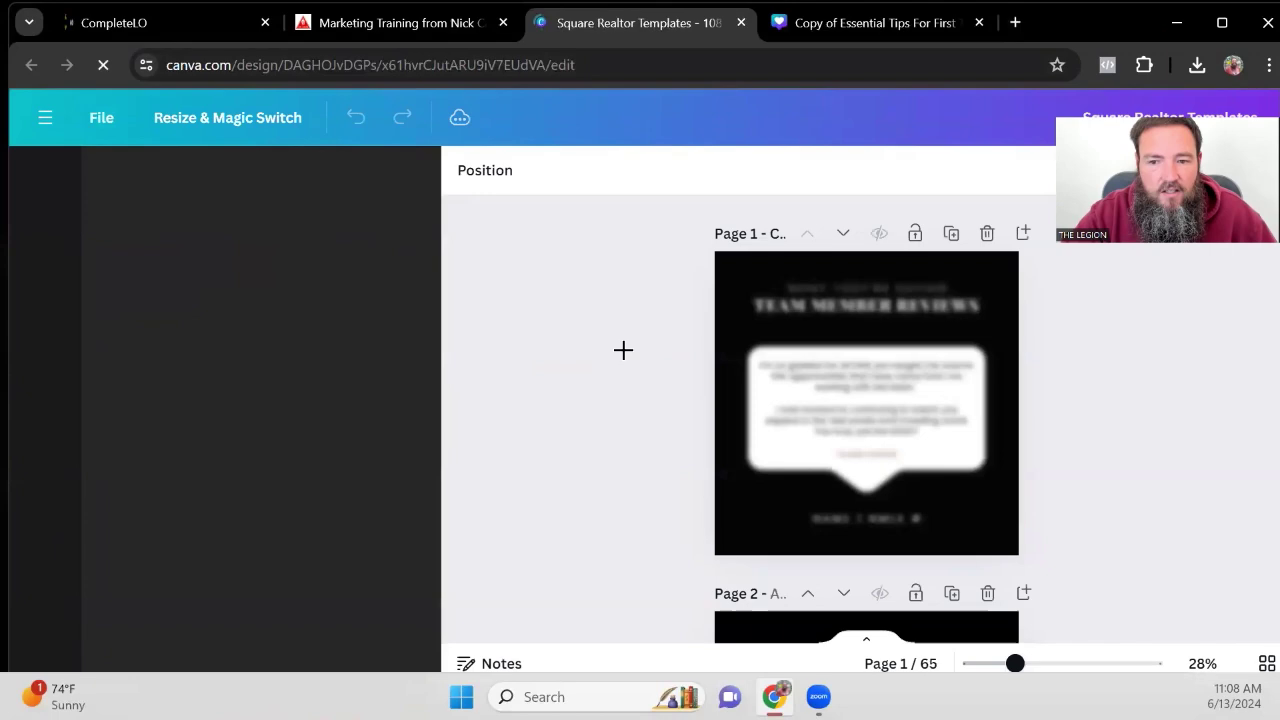
Check the File menu, scroll through the Square Realtor Templates pages, and close the tab.
{"action": "left_click", "coordinate": [100, 117]}
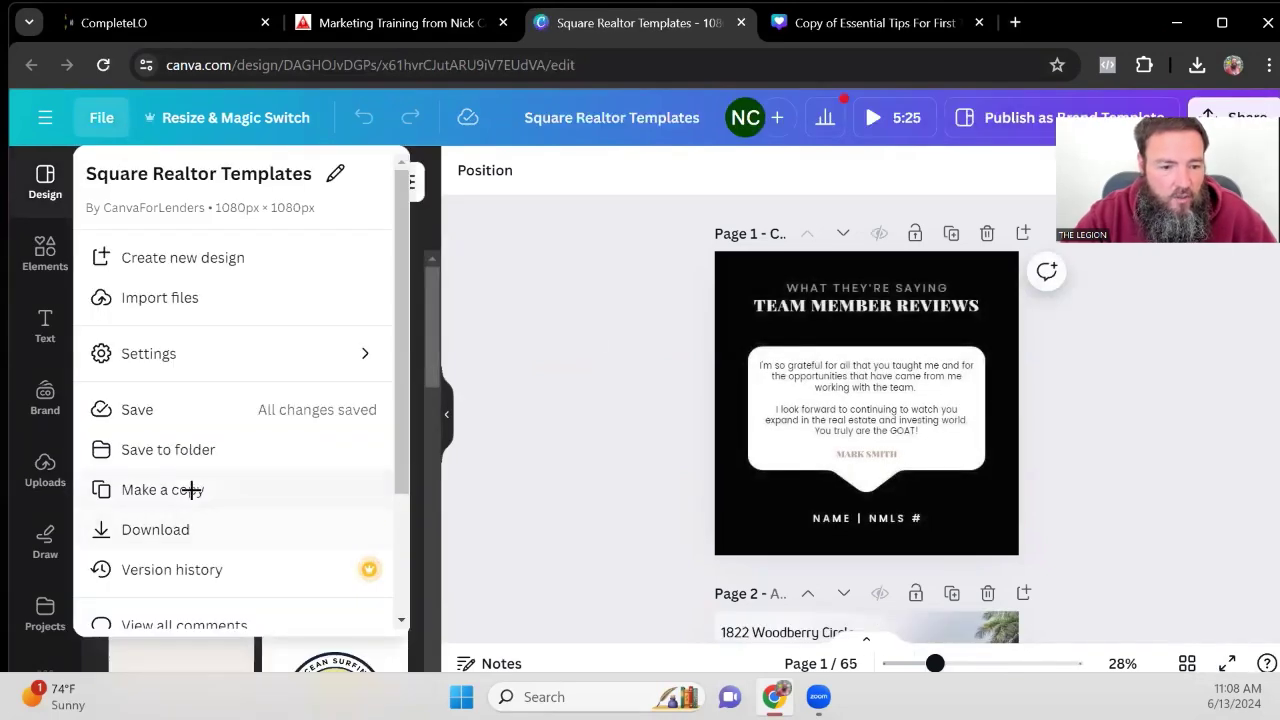
{"action": "left_click", "coordinate": [636, 366]}
{"action": "scroll", "coordinate": [637, 367], "scroll_direction": "down", "scroll_amount": 10}
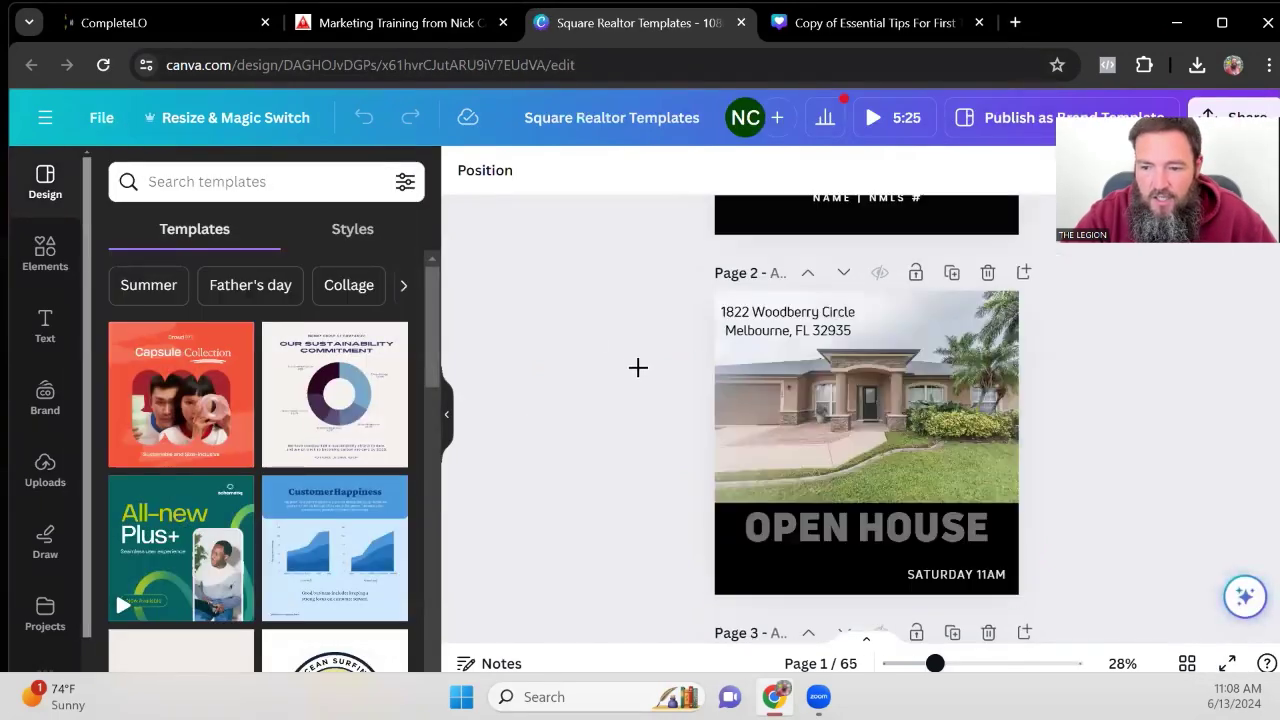
{"action": "scroll", "coordinate": [638, 367], "scroll_direction": "down", "scroll_amount": 20}
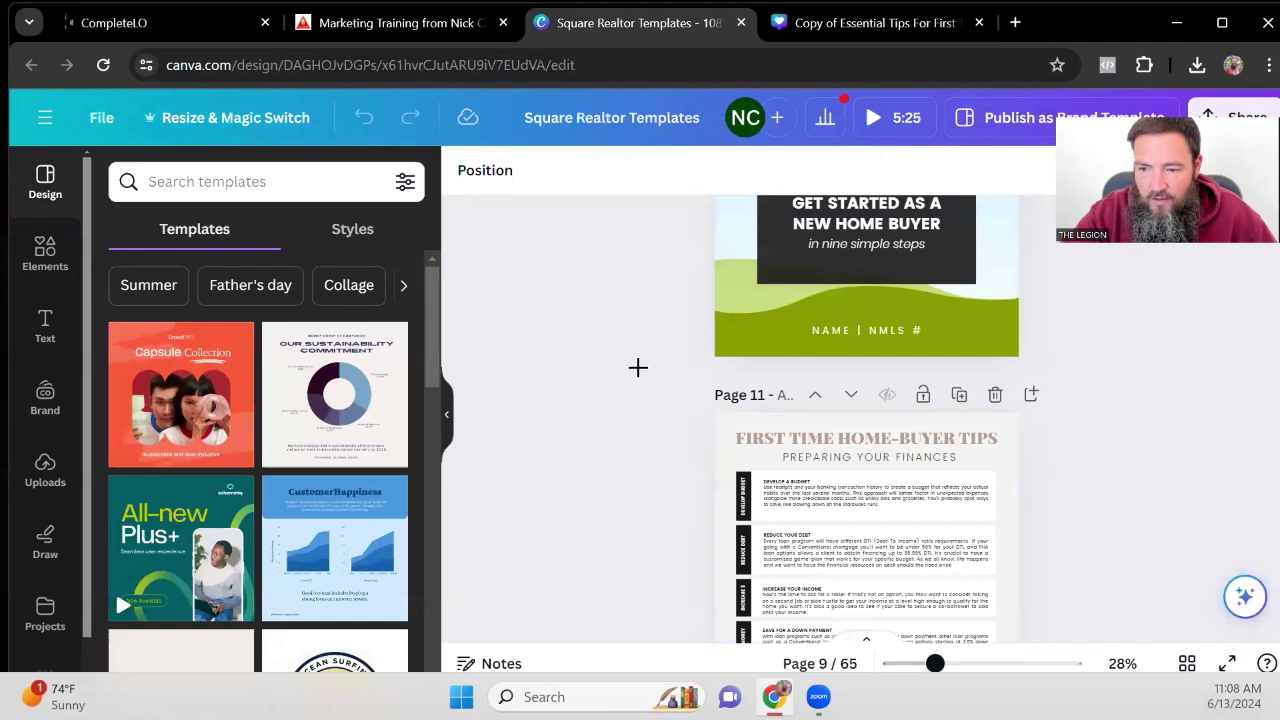
{"action": "scroll", "coordinate": [638, 367], "scroll_direction": "down", "scroll_amount": 15}
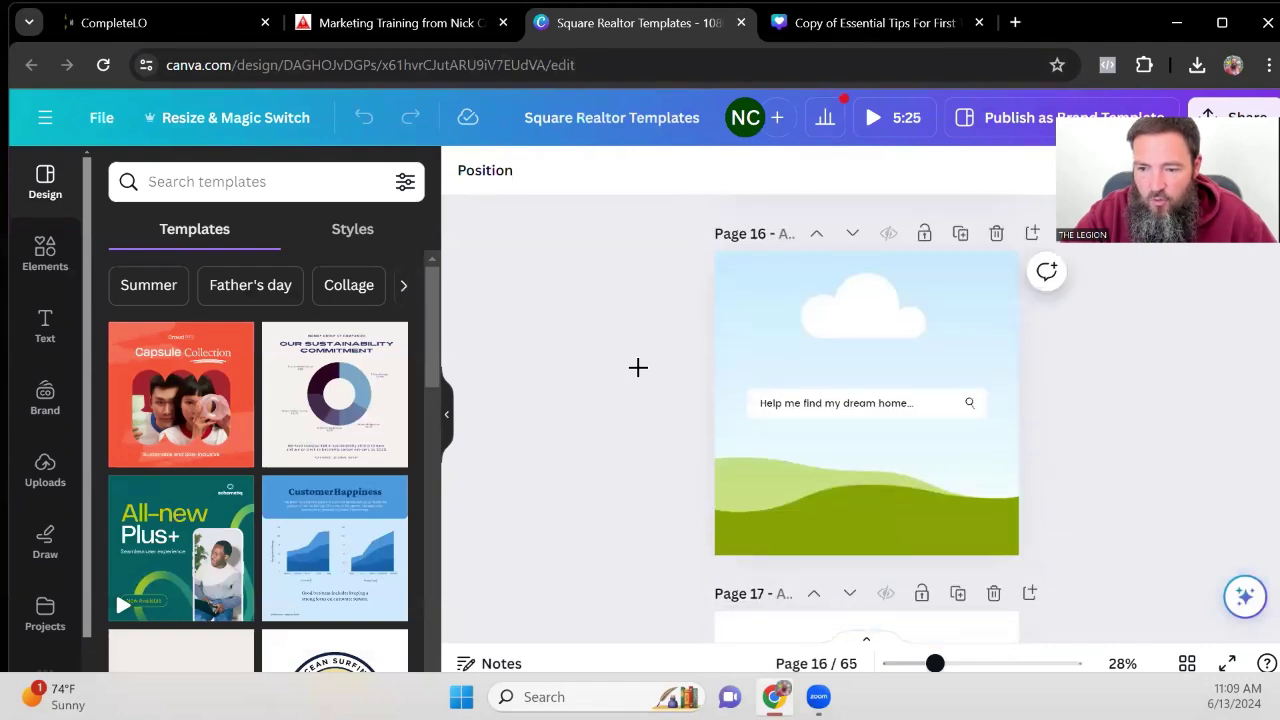
{"action": "scroll", "coordinate": [638, 367], "scroll_direction": "down", "scroll_amount": 20}
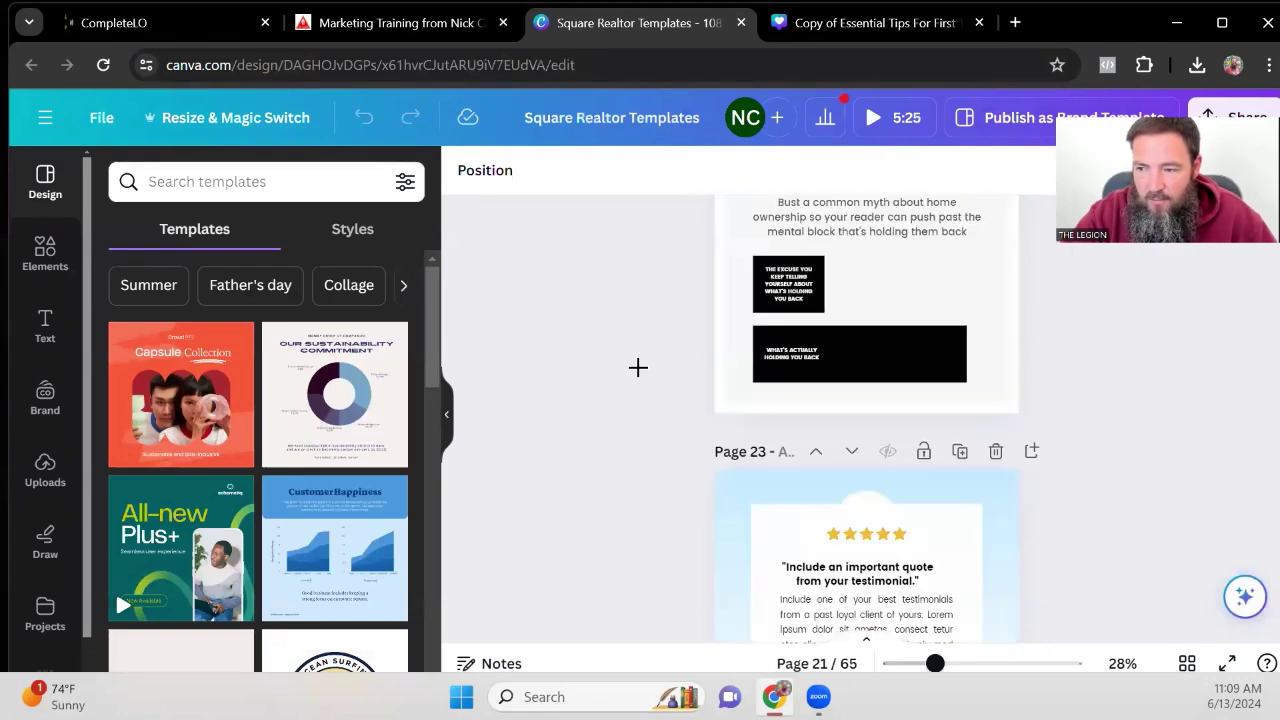
{"action": "scroll", "coordinate": [638, 367], "scroll_direction": "down", "scroll_amount": 8}
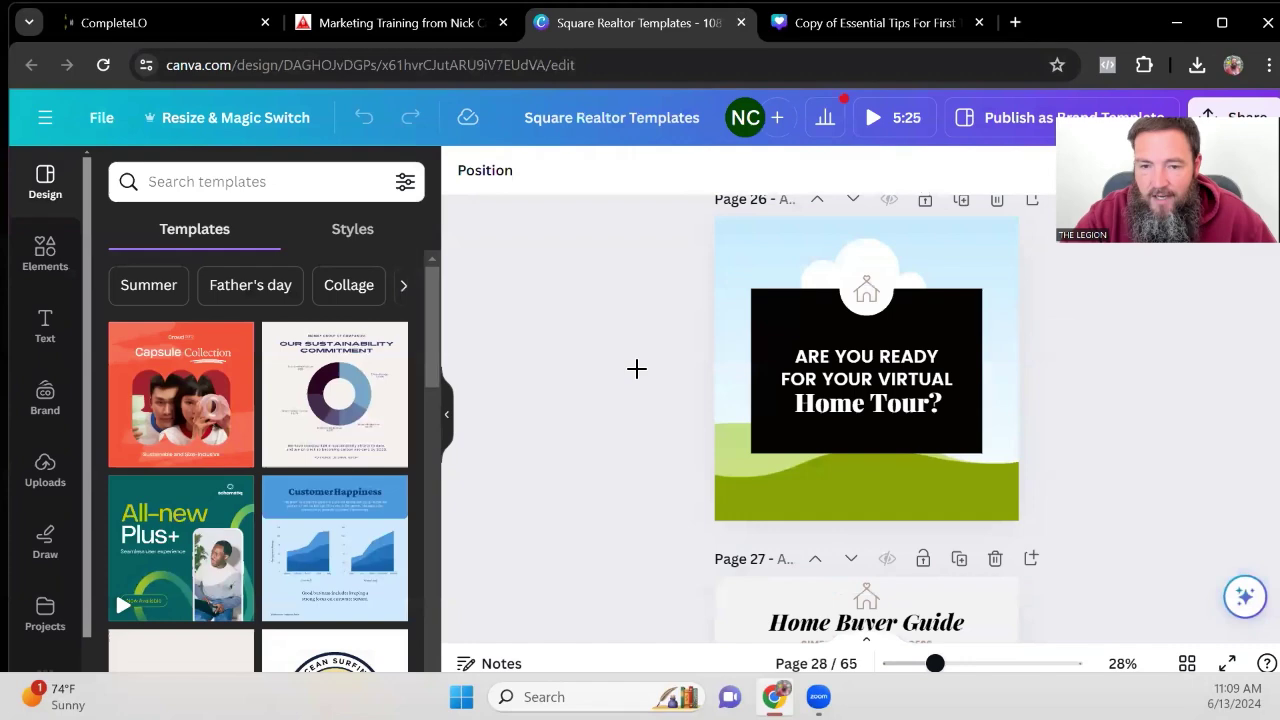
{"action": "scroll", "coordinate": [637, 368], "scroll_direction": "up", "scroll_amount": 12}
{"action": "scroll", "coordinate": [636, 369], "scroll_direction": "up", "scroll_amount": 20}
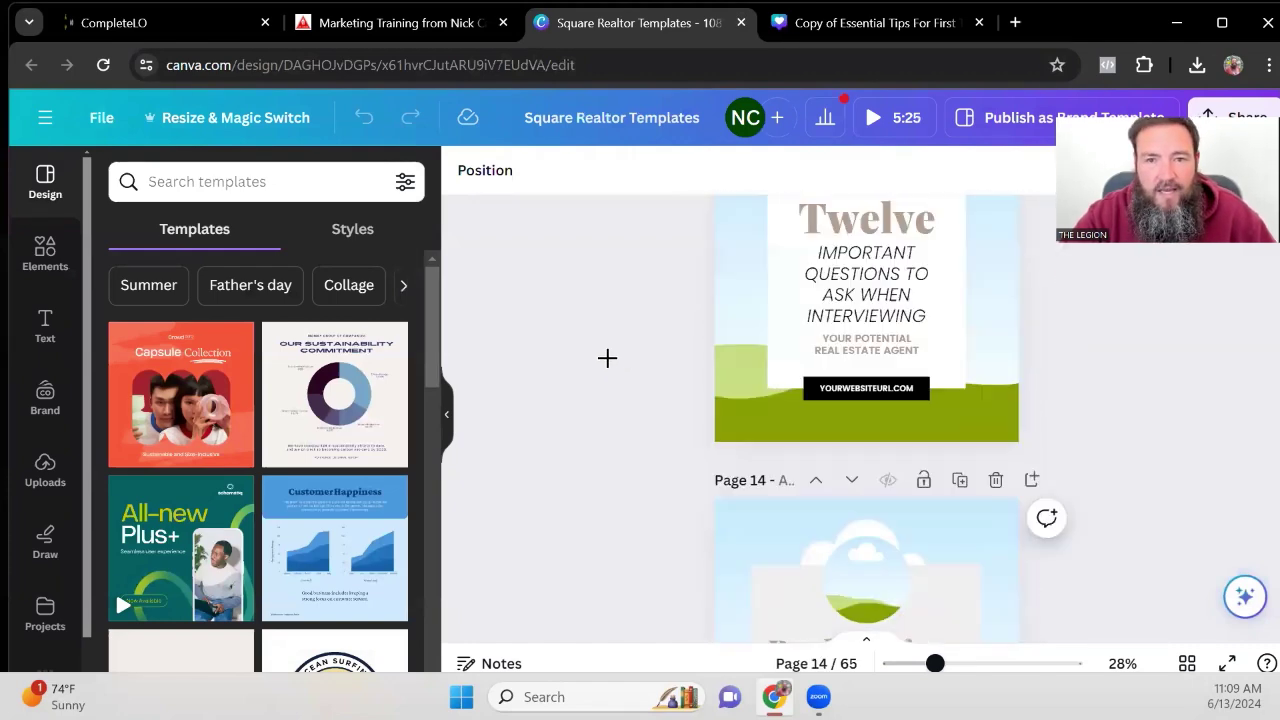
{"action": "scroll", "coordinate": [626, 383], "scroll_direction": "up", "scroll_amount": 15}
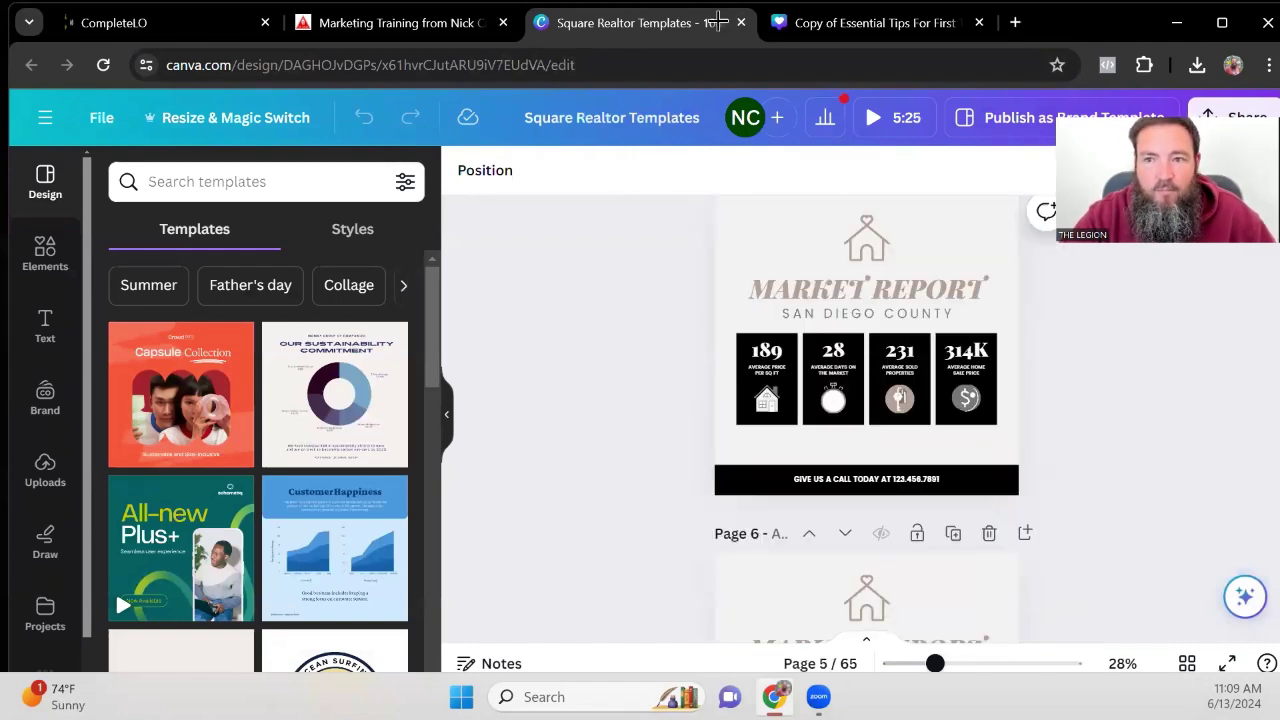
{"action": "left_click", "coordinate": [740, 22]}
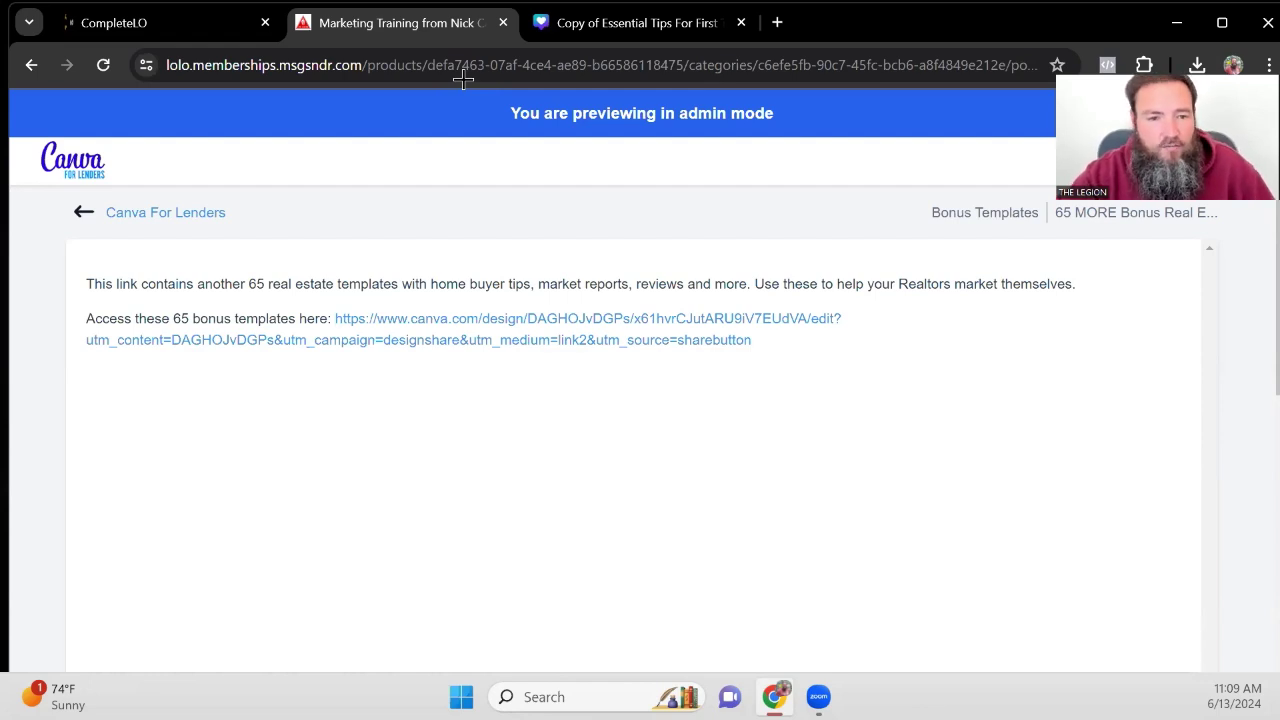
Go back to the Canva For Lenders overview and scroll to the START HERE / CAROUSELS row.
{"action": "left_click", "coordinate": [157, 211]}
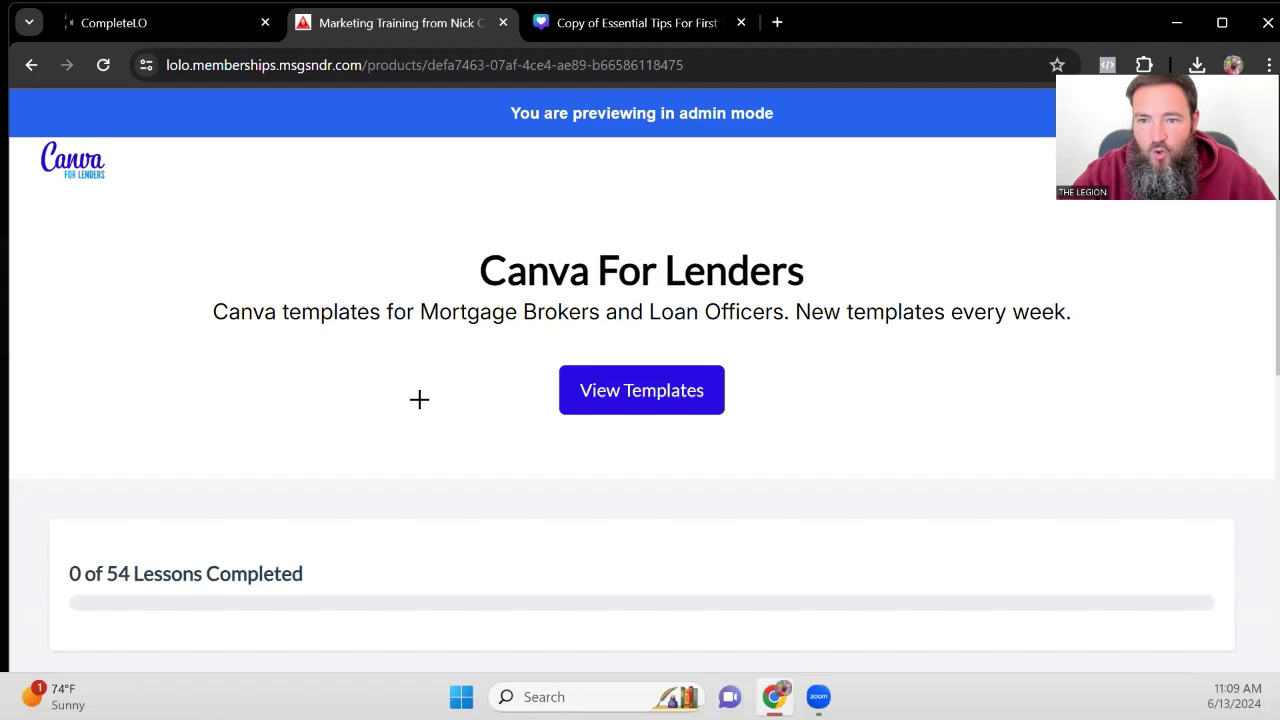
{"action": "scroll", "coordinate": [423, 417], "scroll_direction": "down", "scroll_amount": 5}
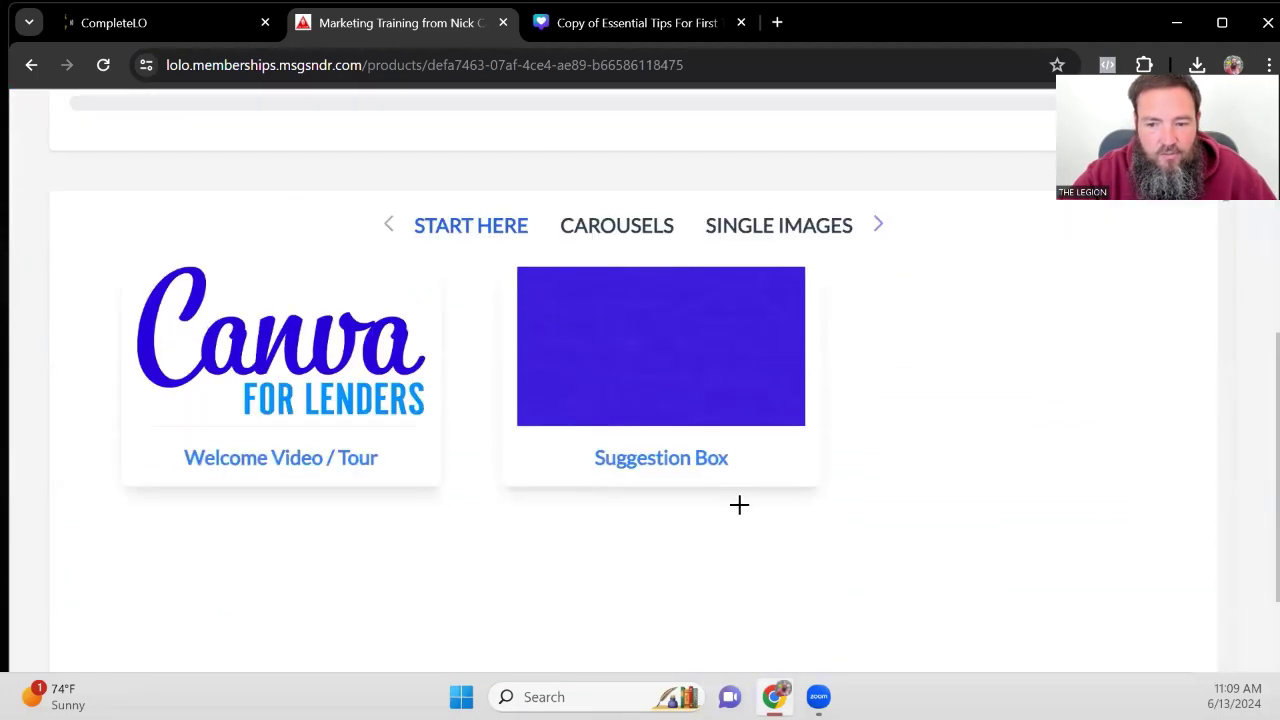
{"action": "scroll", "coordinate": [739, 505], "scroll_direction": "up", "scroll_amount": 1}
{"action": "scroll", "coordinate": [739, 505], "scroll_direction": "down", "scroll_amount": 2}
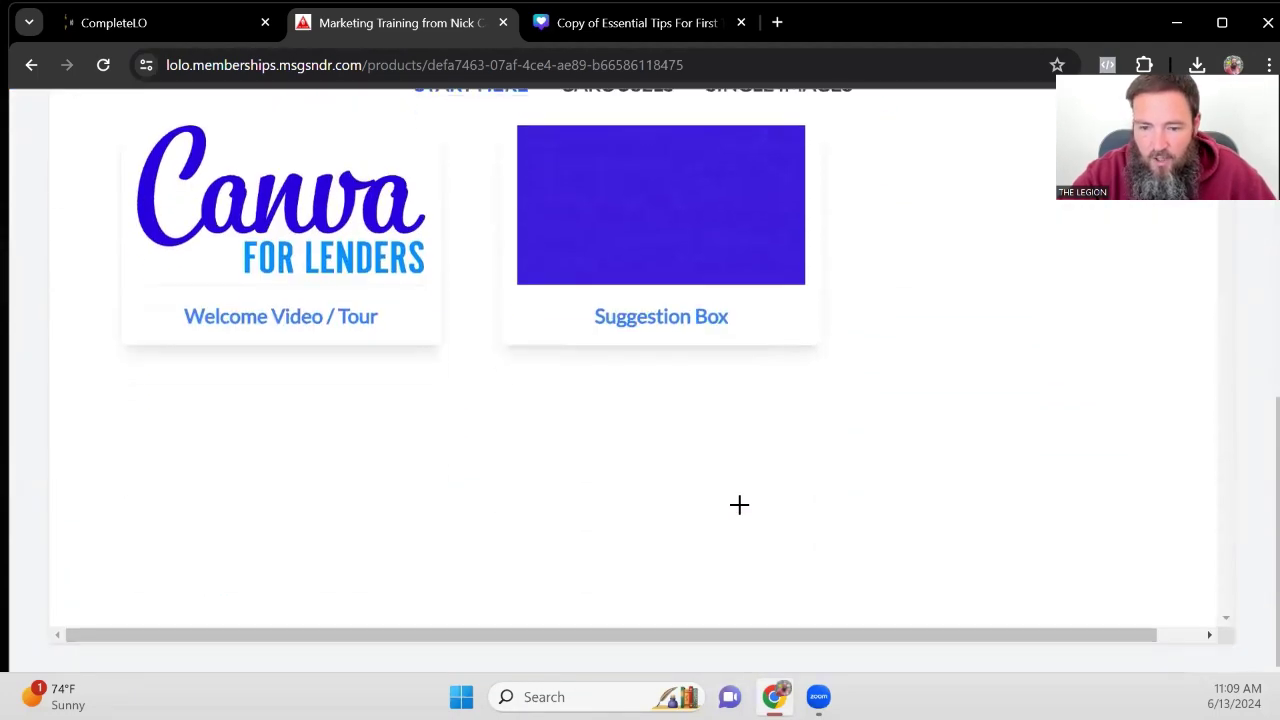
{"action": "scroll", "coordinate": [739, 505], "scroll_direction": "up", "scroll_amount": 4}
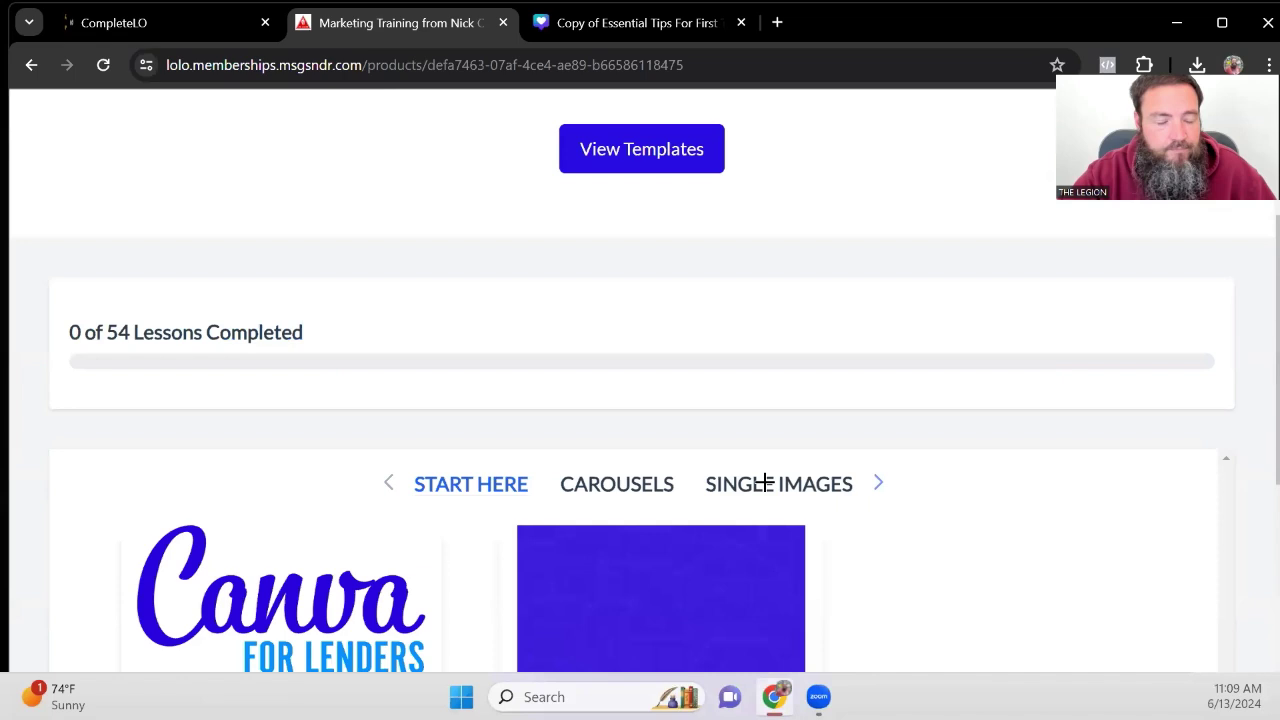